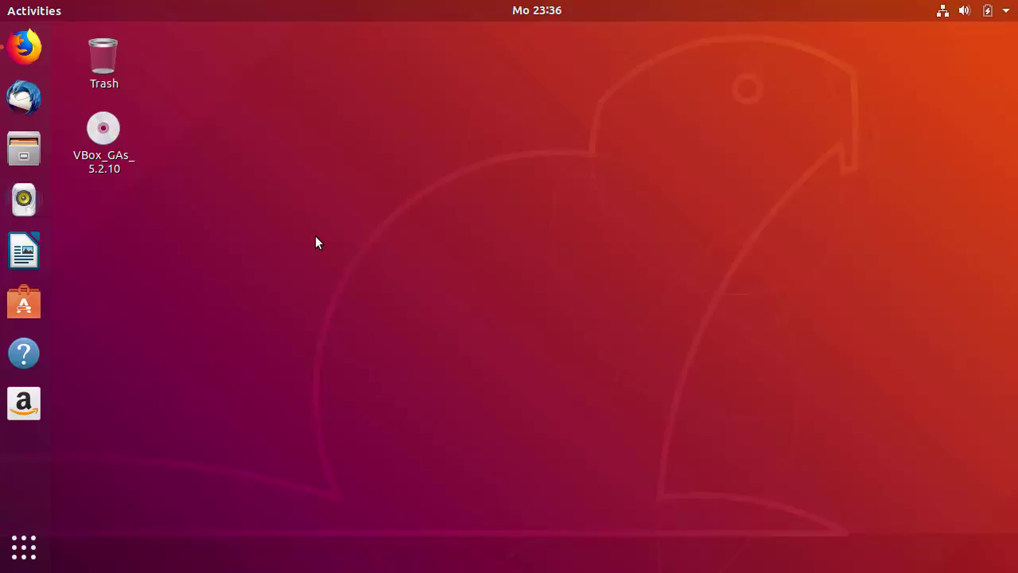
Step: Switch to Firefox and open the official jenkins.io website from the Google results for jenkins
{"action": "left_click", "coordinate": [24, 46]}
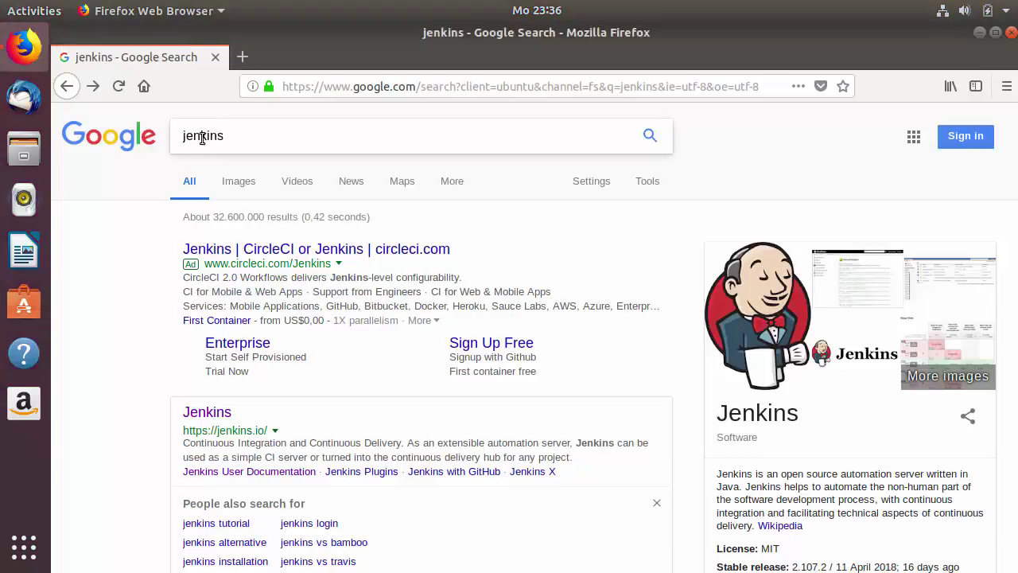
{"action": "scroll", "coordinate": [140, 250], "scroll_direction": "down", "scroll_amount": 3}
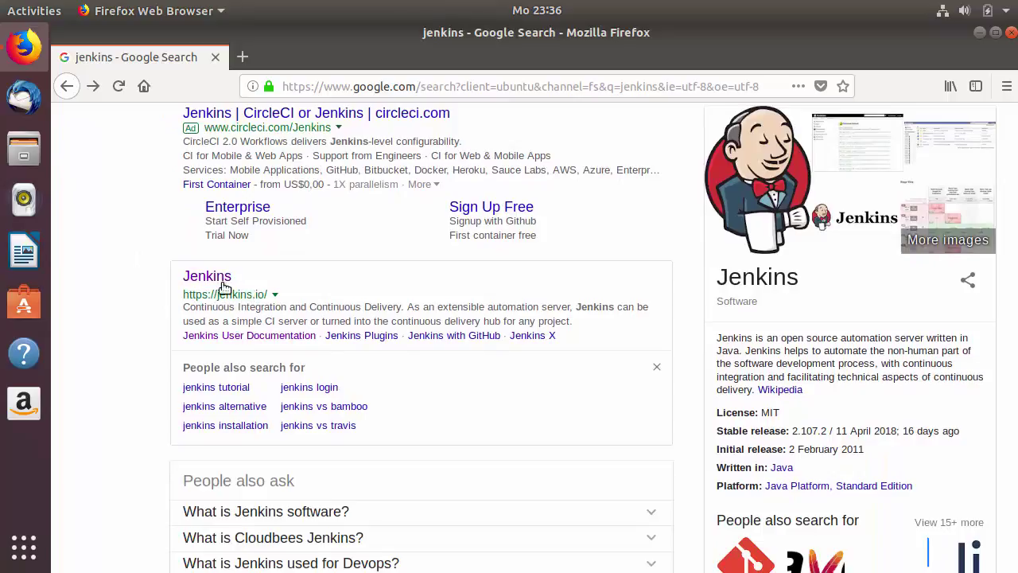
{"action": "left_click", "coordinate": [213, 278]}
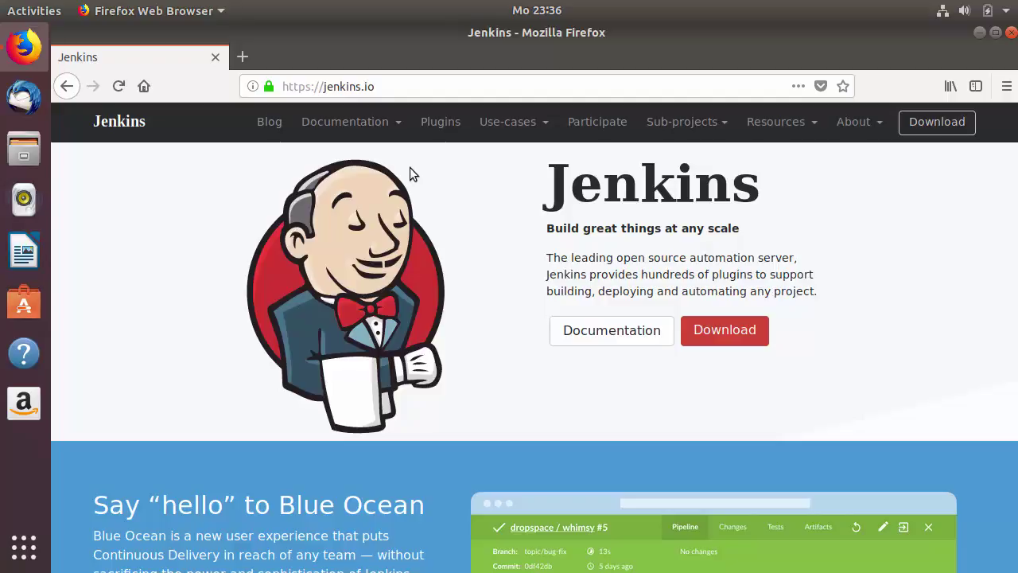
Step: Go to the Jenkins user documentation and open the User Handbook chapter Installing Jenkins
{"action": "left_click", "coordinate": [398, 127]}
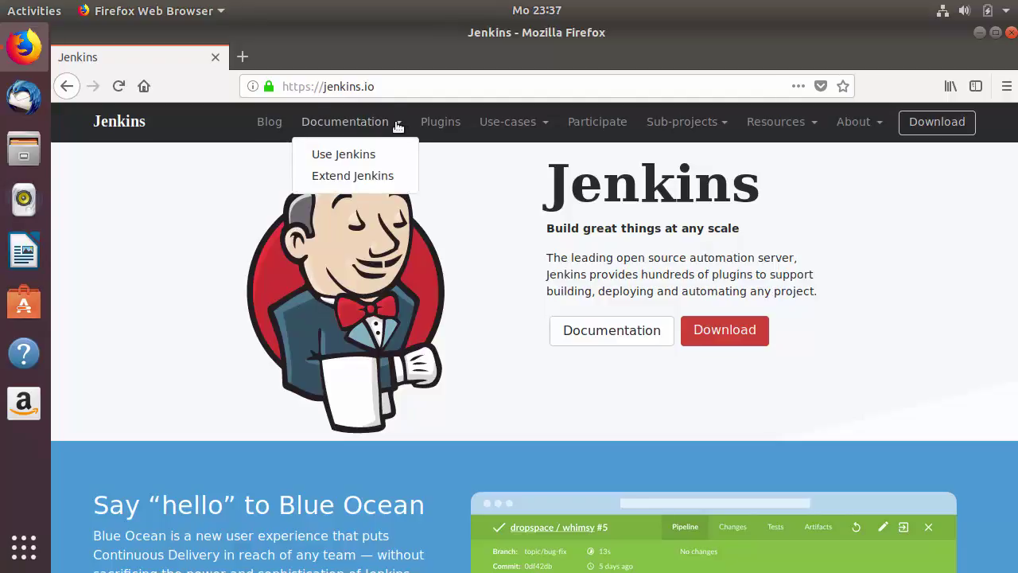
{"action": "left_click", "coordinate": [334, 157]}
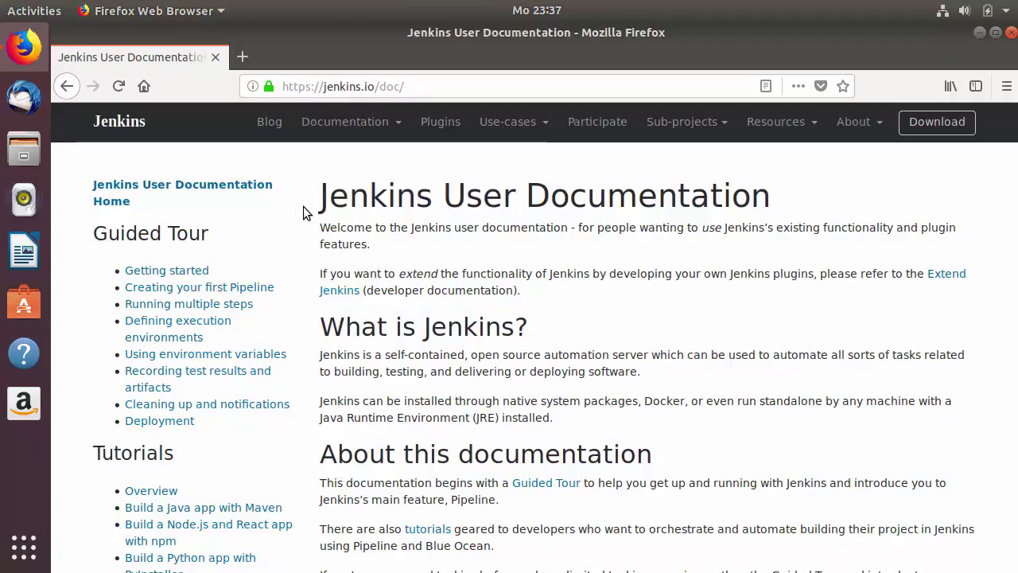
{"action": "scroll", "coordinate": [303, 206], "scroll_direction": "down", "scroll_amount": 6}
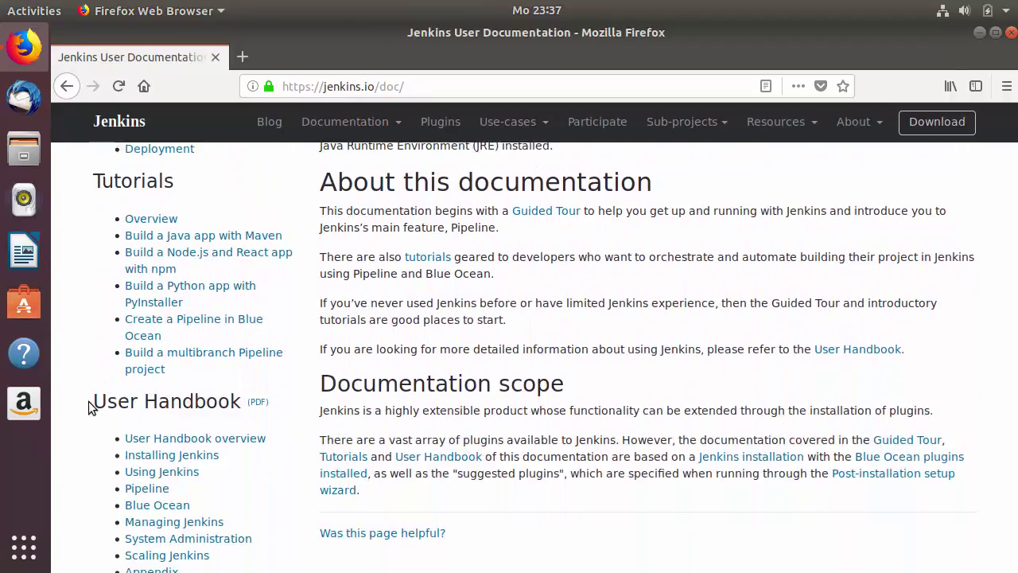
{"action": "left_click", "coordinate": [157, 458]}
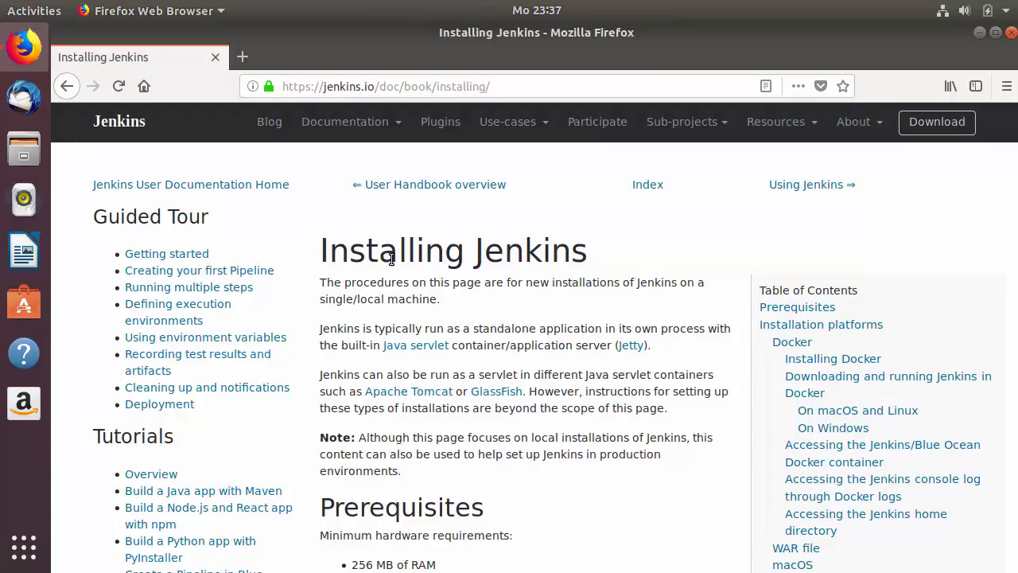
Step: Review the page address and the hardware and software prerequisites for installing Jenkins
{"action": "left_click", "coordinate": [513, 88]}
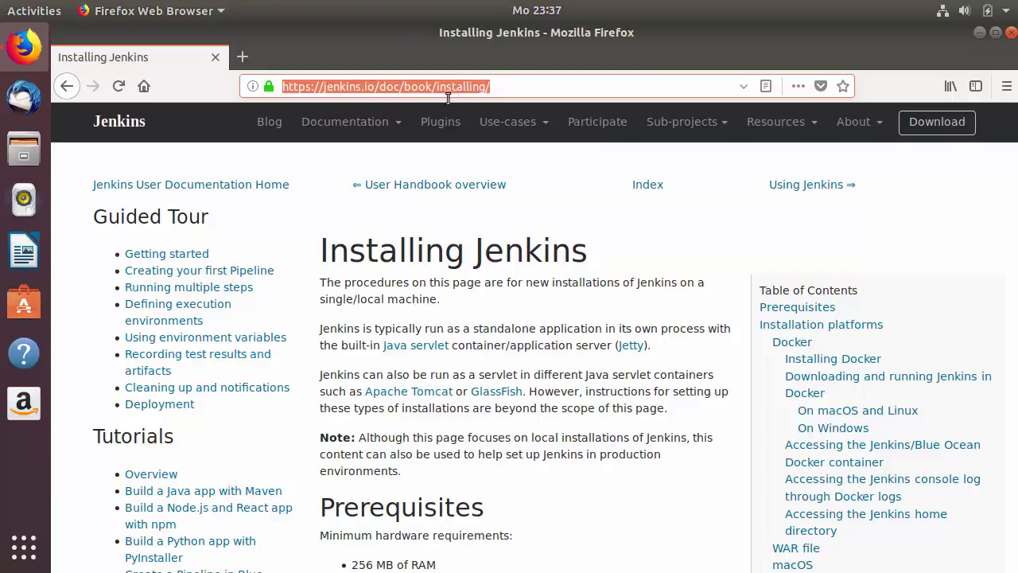
{"action": "left_click", "coordinate": [446, 272]}
{"action": "scroll", "coordinate": [445, 272], "scroll_direction": "down", "scroll_amount": 5}
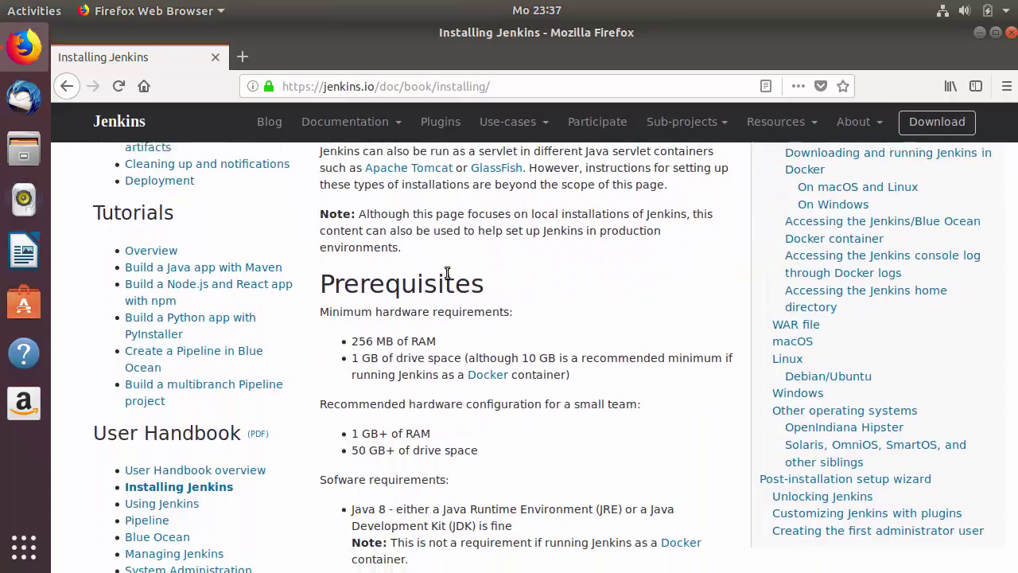
{"action": "scroll", "coordinate": [435, 262], "scroll_direction": "down", "scroll_amount": 2}
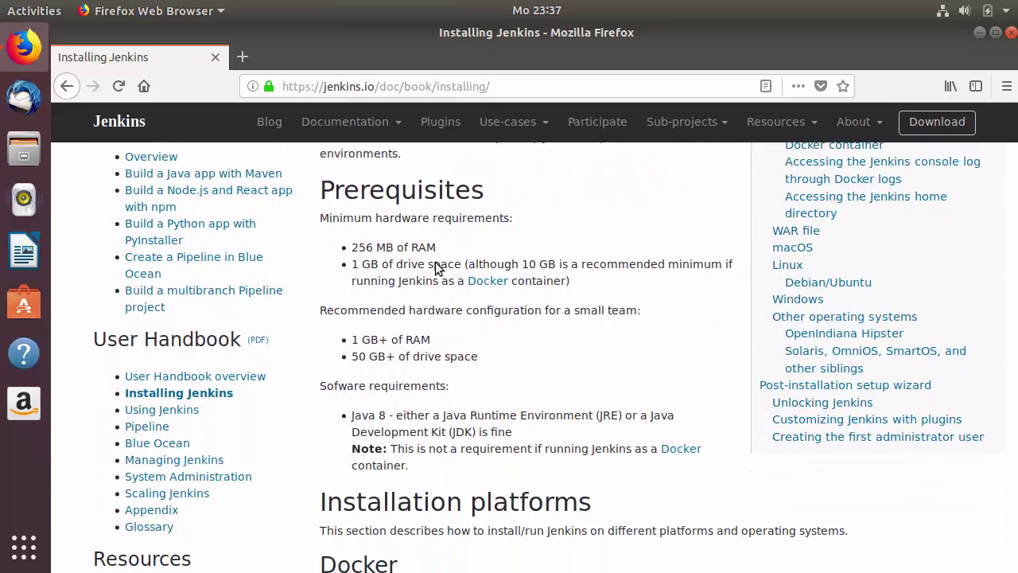
{"action": "left_click_drag", "start_coordinate": [348, 247], "coordinate": [578, 329]}
{"action": "scroll", "coordinate": [578, 328], "scroll_direction": "down", "scroll_amount": 2}
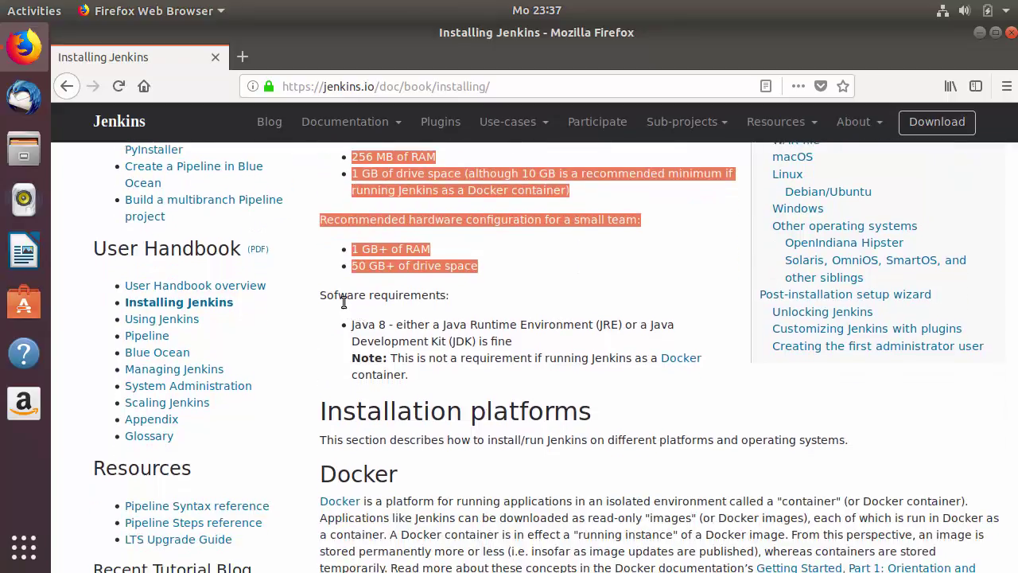
{"action": "left_click", "coordinate": [385, 323]}
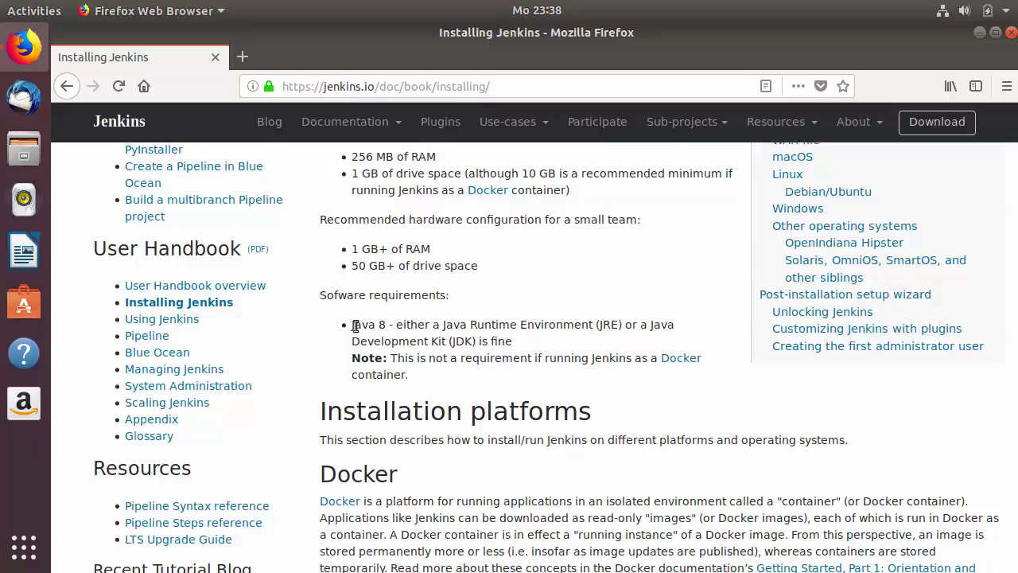
Step: Look through the installation platforms, from Docker and the WAR file down to the apt commands for Debian/Ubuntu
{"action": "scroll", "coordinate": [428, 339], "scroll_direction": "down", "scroll_amount": 1}
{"action": "scroll", "coordinate": [428, 339], "scroll_direction": "down", "scroll_amount": 5}
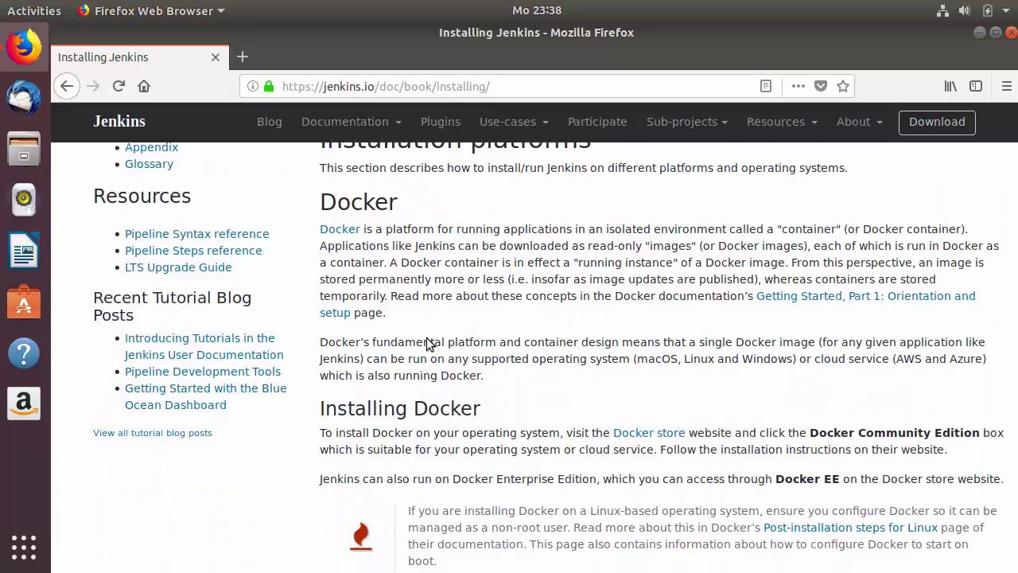
{"action": "scroll", "coordinate": [428, 342], "scroll_direction": "down", "scroll_amount": 5}
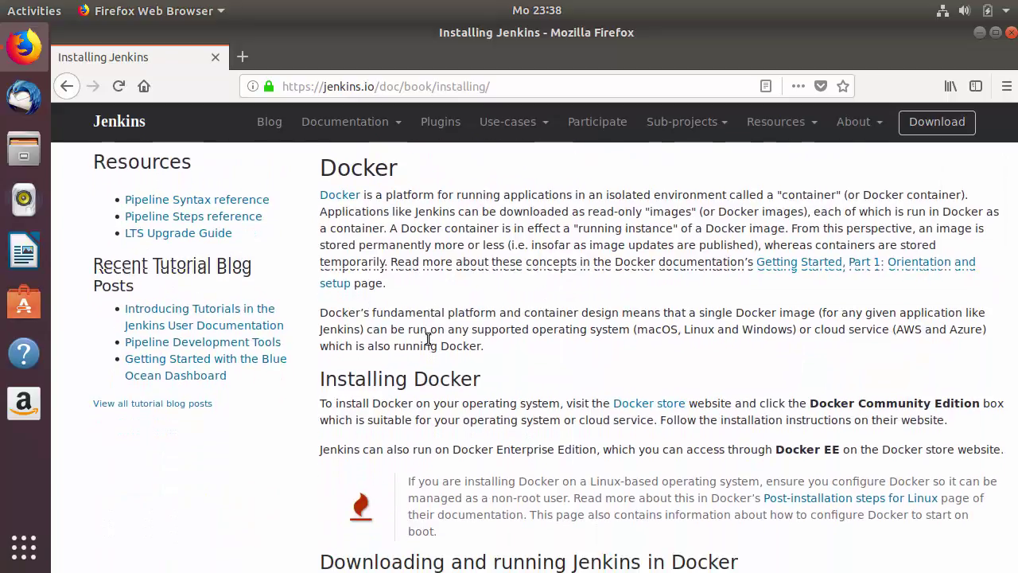
{"action": "scroll", "coordinate": [428, 339], "scroll_direction": "down", "scroll_amount": 13}
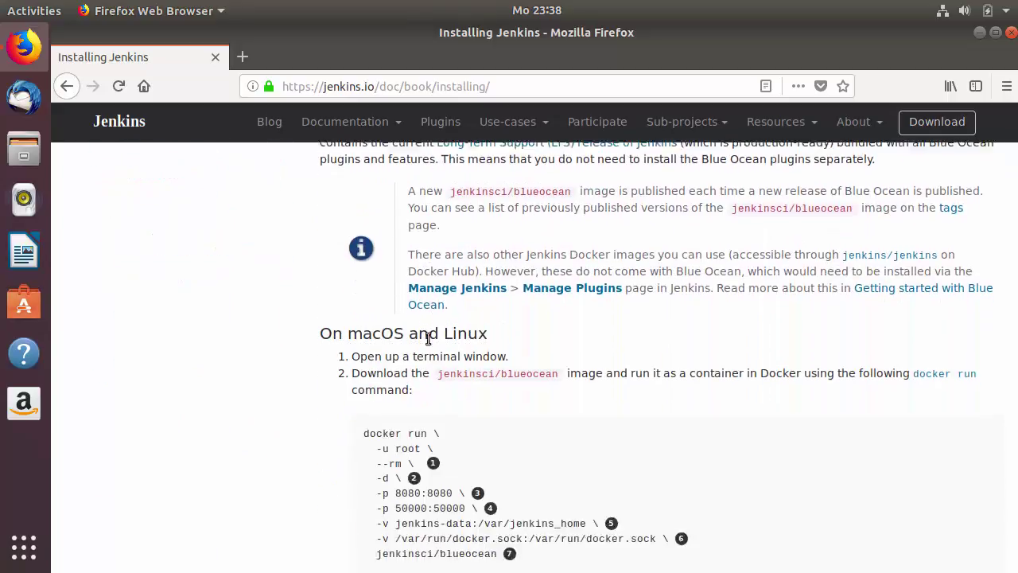
{"action": "scroll", "coordinate": [428, 342], "scroll_direction": "down", "scroll_amount": 10}
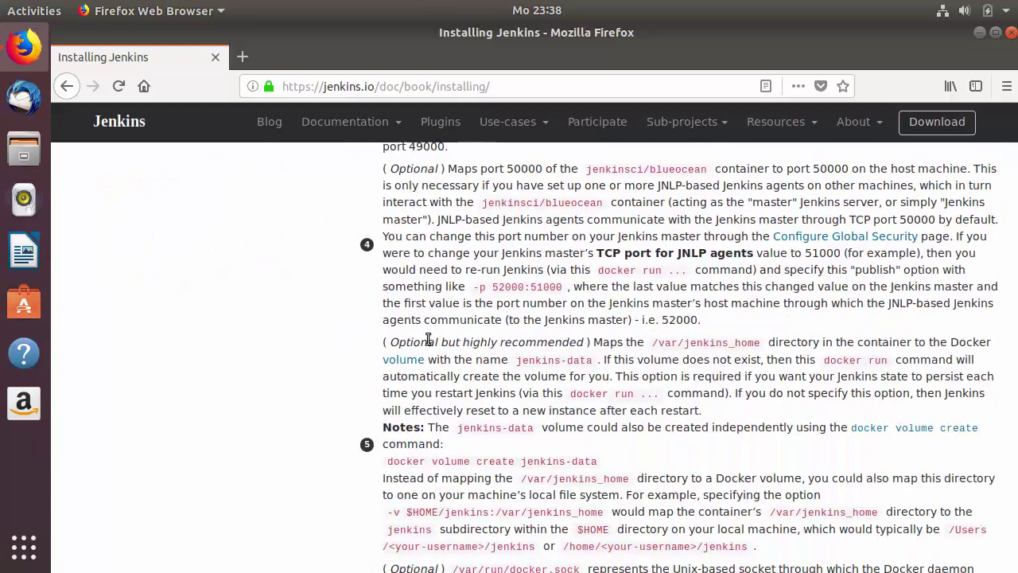
{"action": "scroll", "coordinate": [427, 338], "scroll_direction": "down", "scroll_amount": 5}
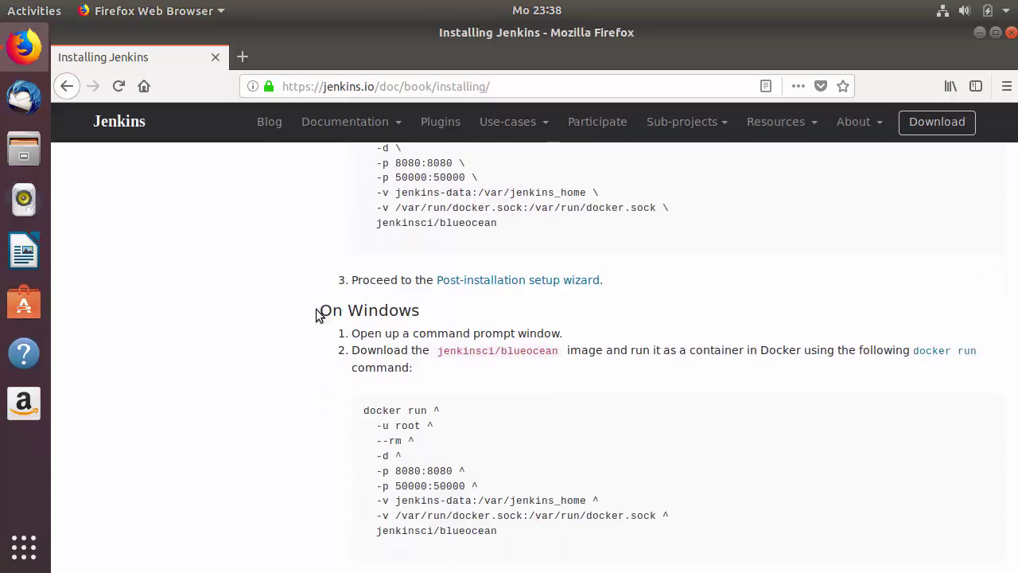
{"action": "scroll", "coordinate": [374, 314], "scroll_direction": "down", "scroll_amount": 4}
{"action": "scroll", "coordinate": [377, 318], "scroll_direction": "down", "scroll_amount": 10}
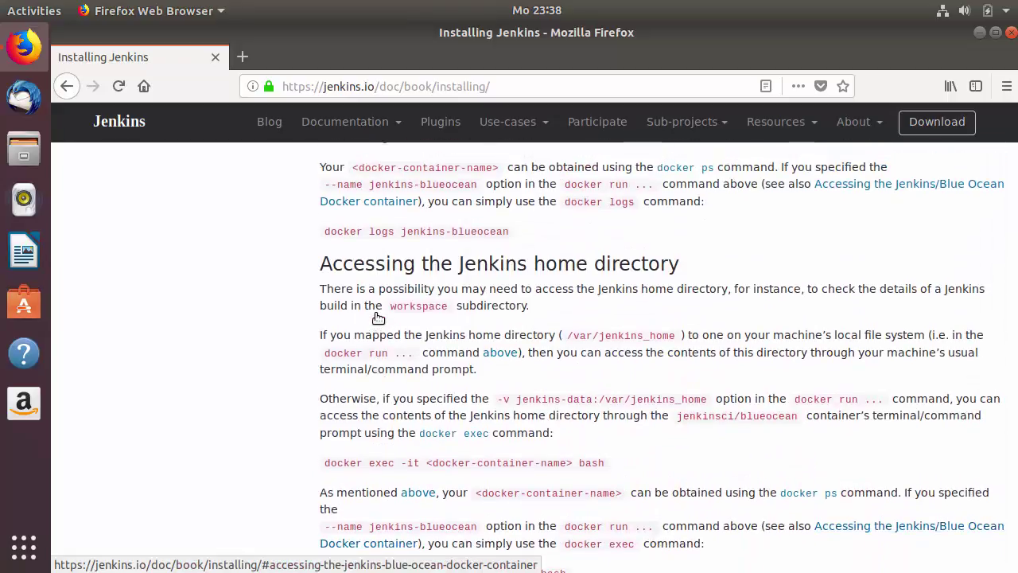
{"action": "scroll", "coordinate": [377, 302], "scroll_direction": "down", "scroll_amount": 4}
{"action": "scroll", "coordinate": [377, 288], "scroll_direction": "down", "scroll_amount": 10}
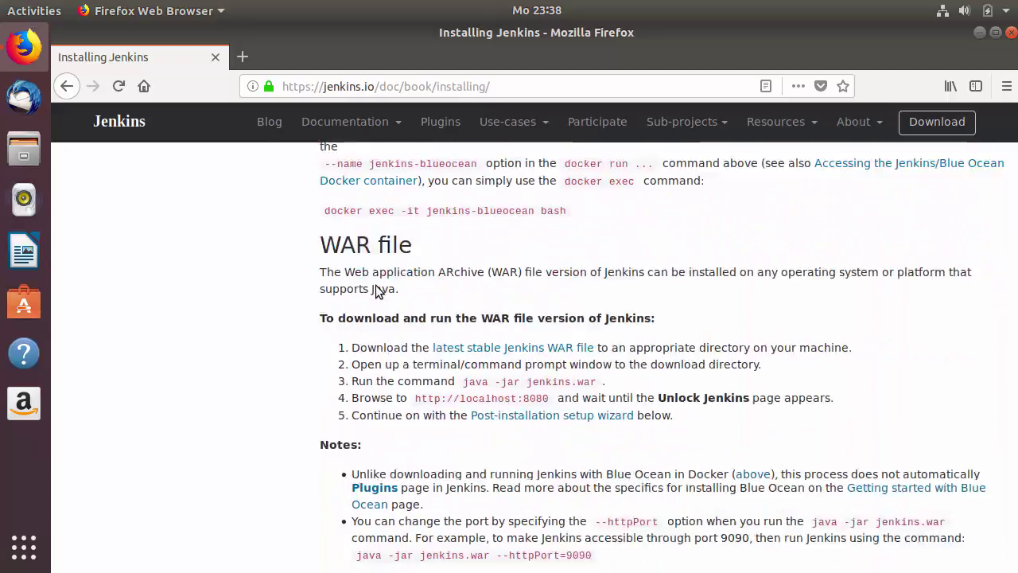
{"action": "scroll", "coordinate": [369, 275], "scroll_direction": "down", "scroll_amount": 2}
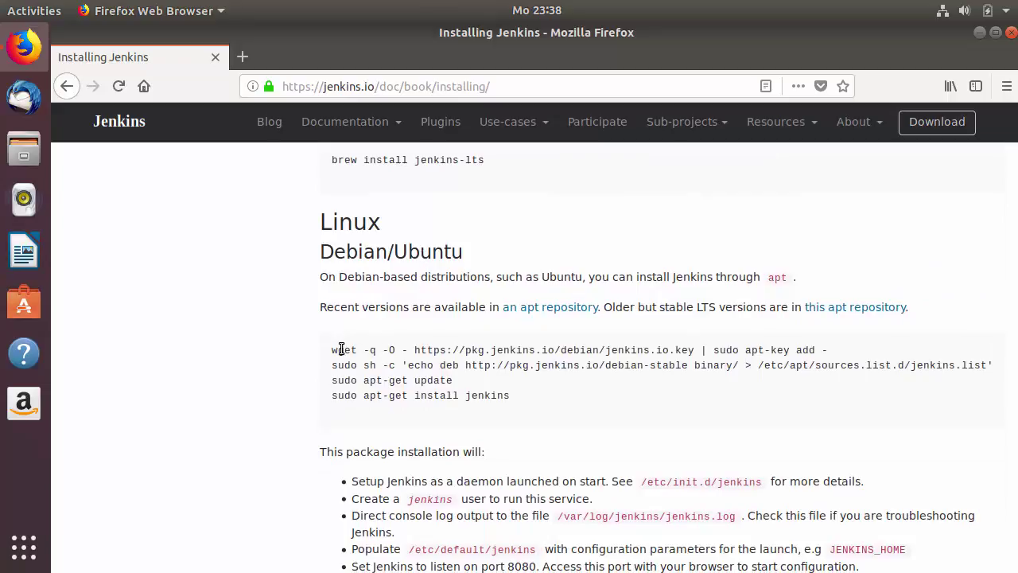
{"action": "left_click_drag", "start_coordinate": [333, 350], "coordinate": [502, 391]}
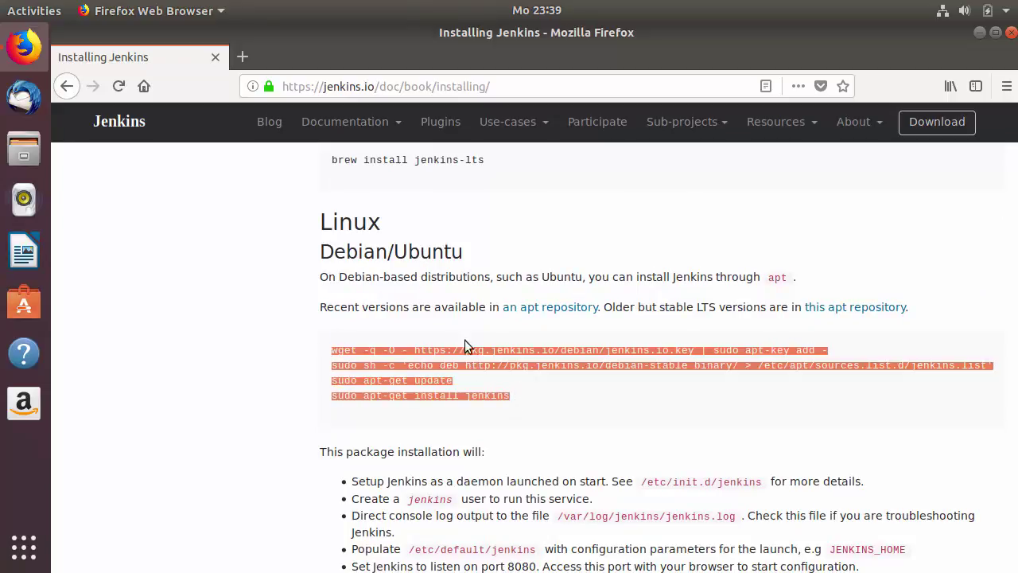
{"action": "left_click", "coordinate": [486, 363]}
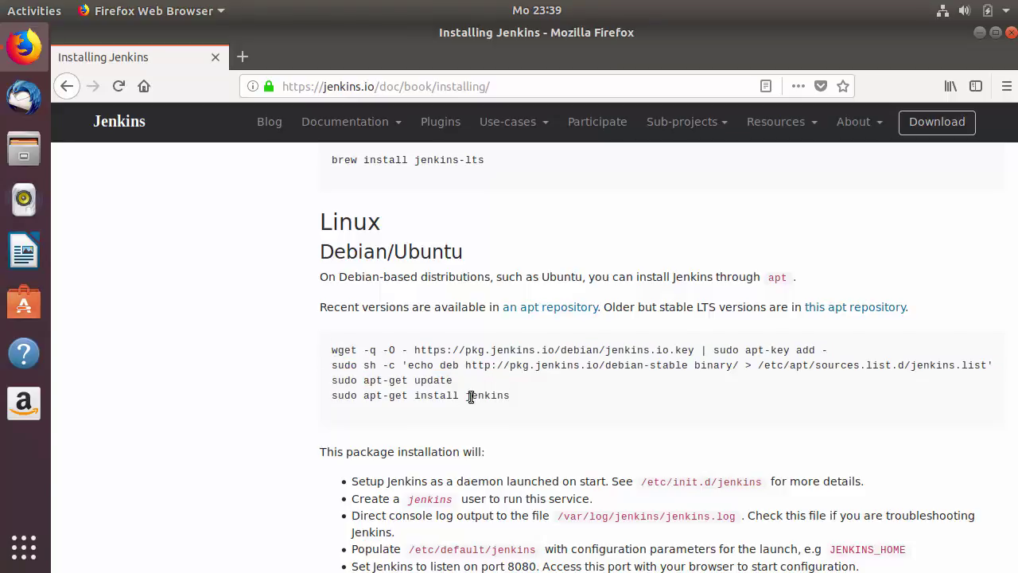
Step: Minimize the browser and bring up a new Terminal window
{"action": "left_click", "coordinate": [979, 33]}
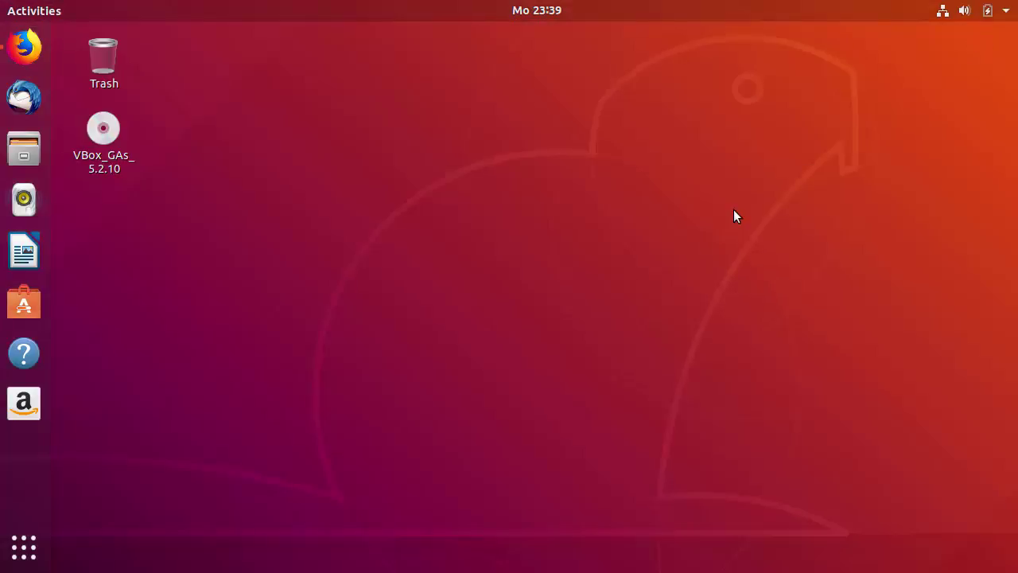
{"action": "key", "text": "ctrl+alt+t"}
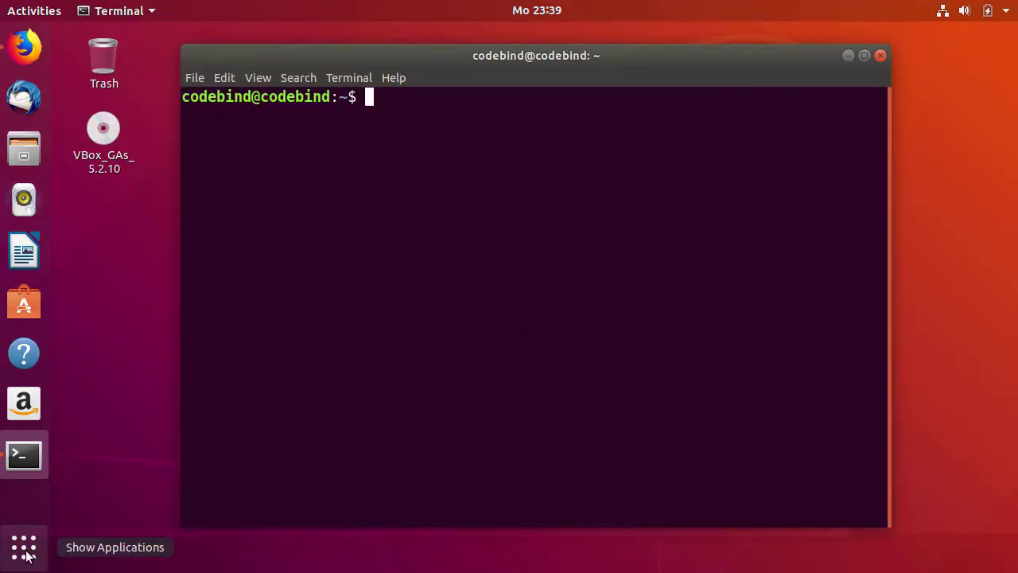
{"action": "left_click", "coordinate": [44, 533]}
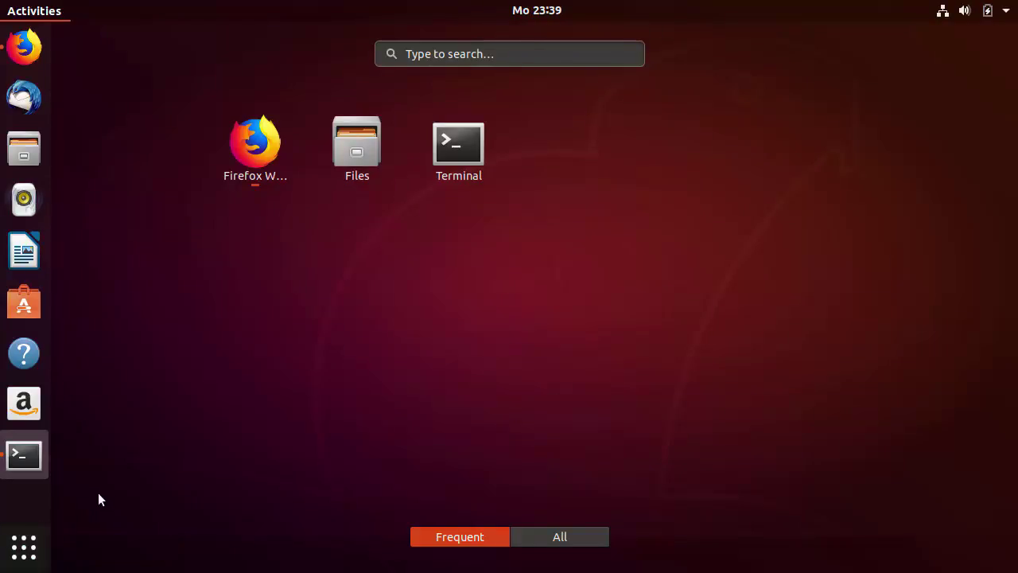
{"action": "left_click", "coordinate": [24, 455]}
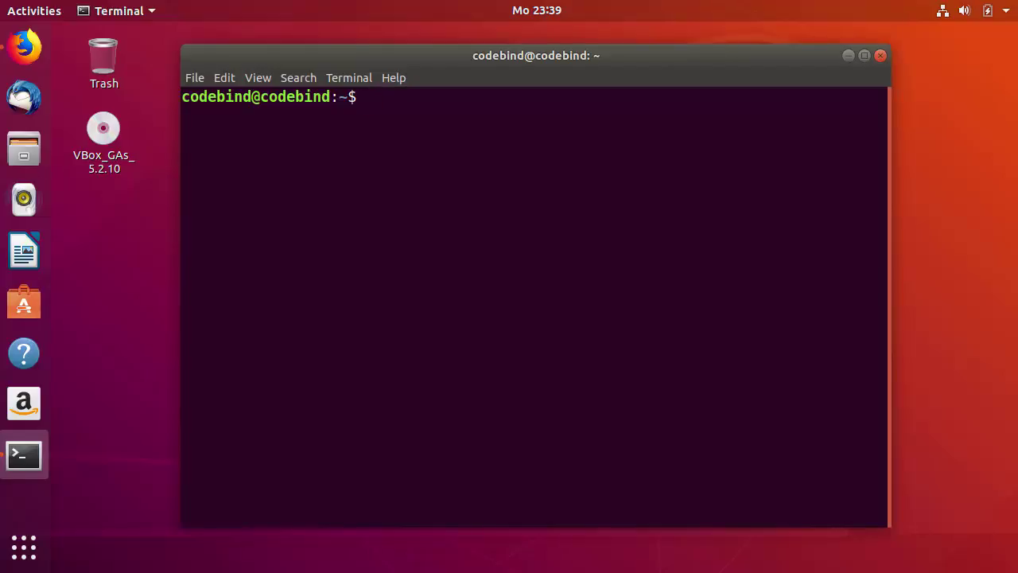
Step: Run sudo add-apt-repository ppa:webupd8team/java, enter the sudo password, and accept adding the repository
{"action": "right_click", "coordinate": [392, 187]}
{"action": "left_click", "coordinate": [412, 233]}
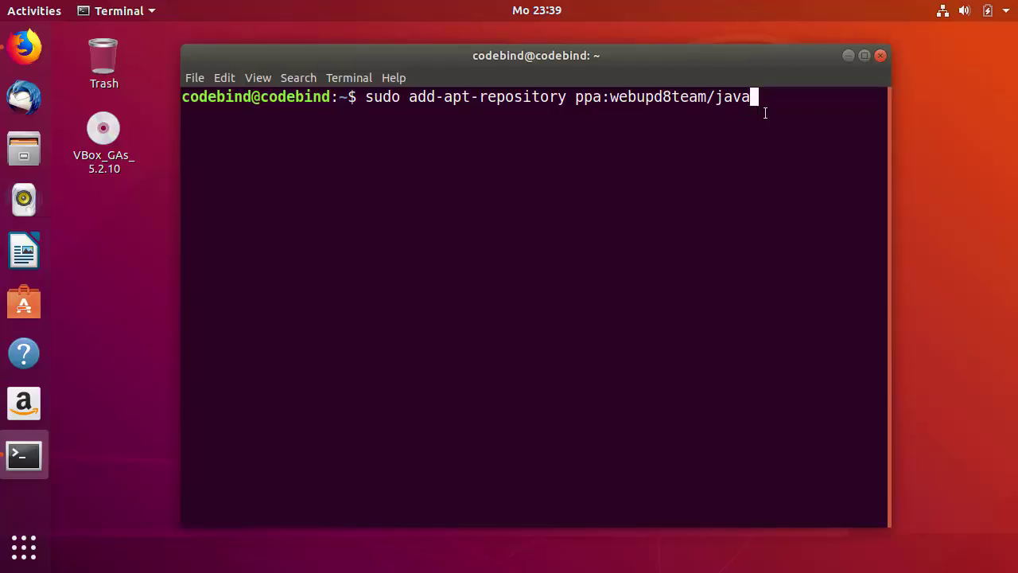
{"action": "key", "text": "Return"}
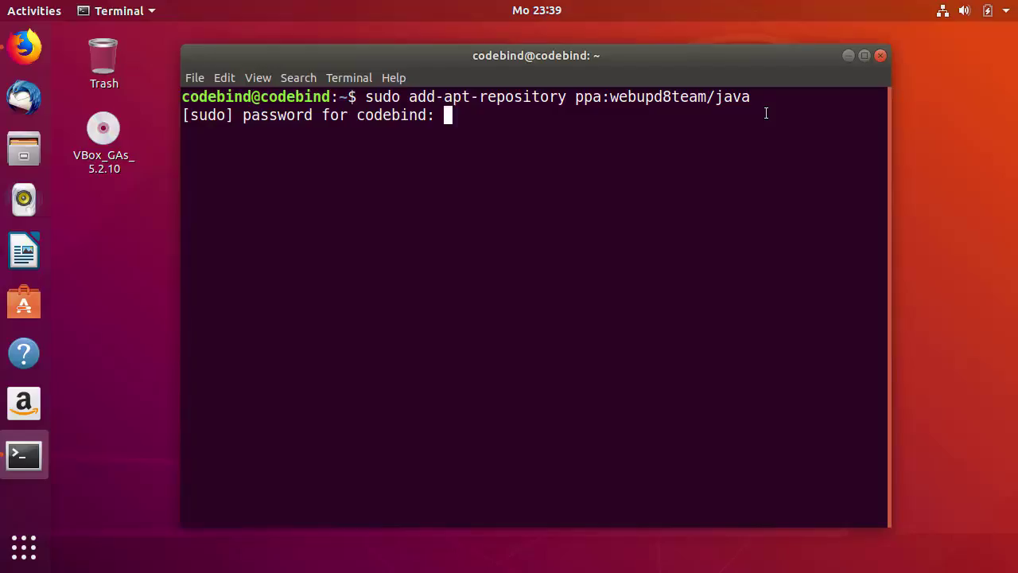
{"action": "key", "text": "Return"}
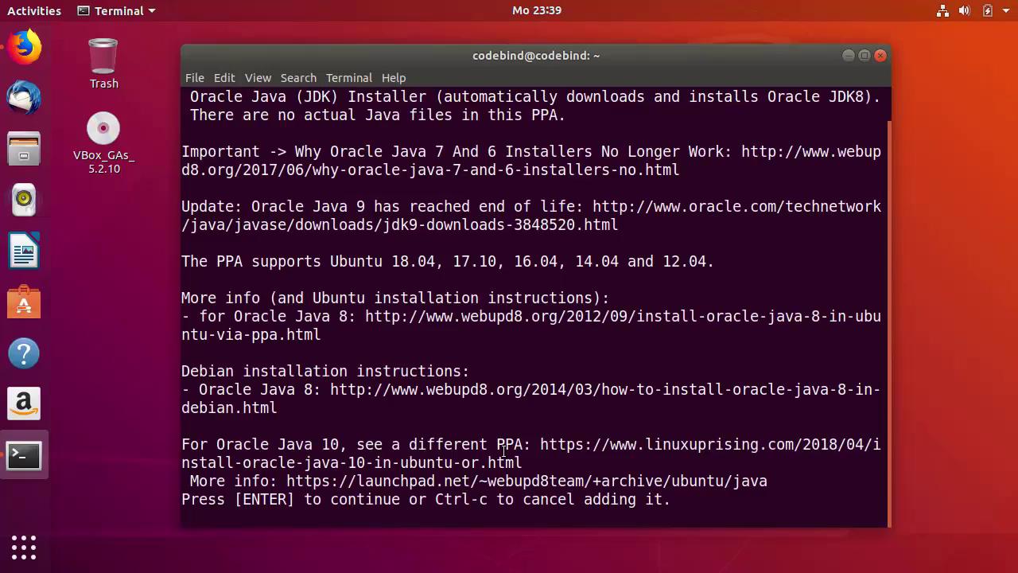
{"action": "key", "text": "Return"}
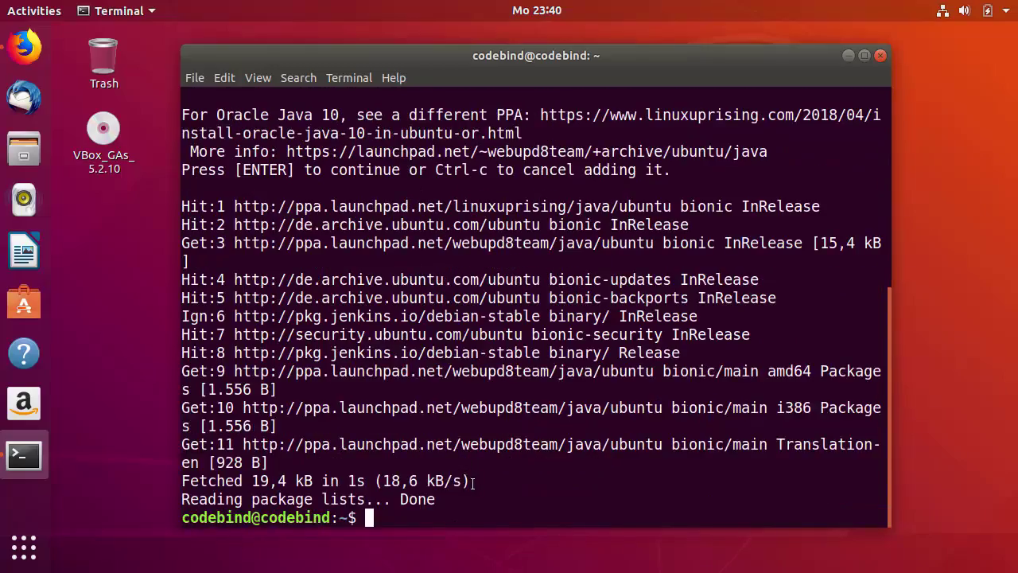
Step: Run sudo apt install oracle-java8-installer and check the final installer output, including the important note about the default JDK
{"action": "right_click", "coordinate": [463, 505]}
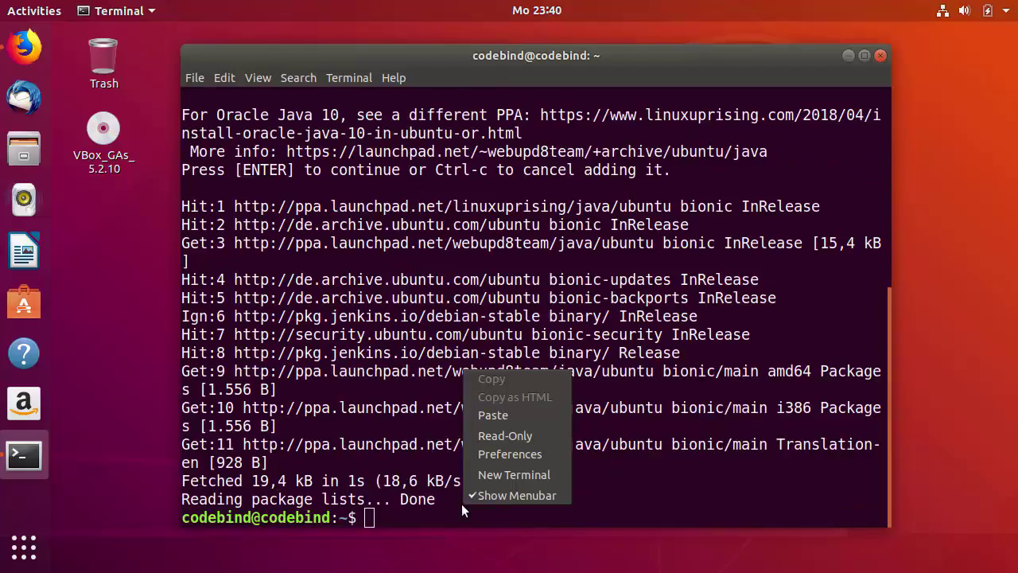
{"action": "left_click", "coordinate": [497, 417]}
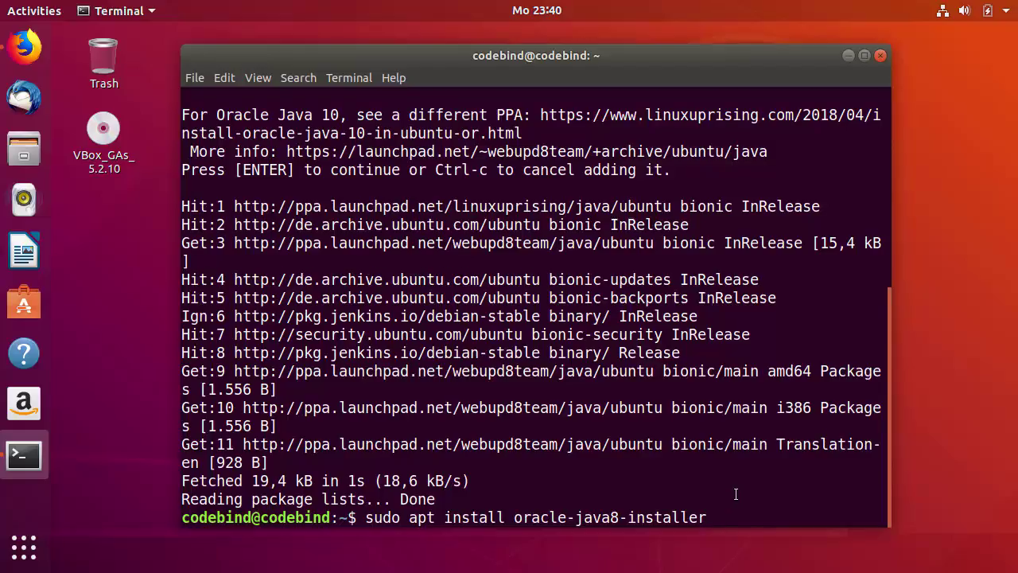
{"action": "key", "text": "Return"}
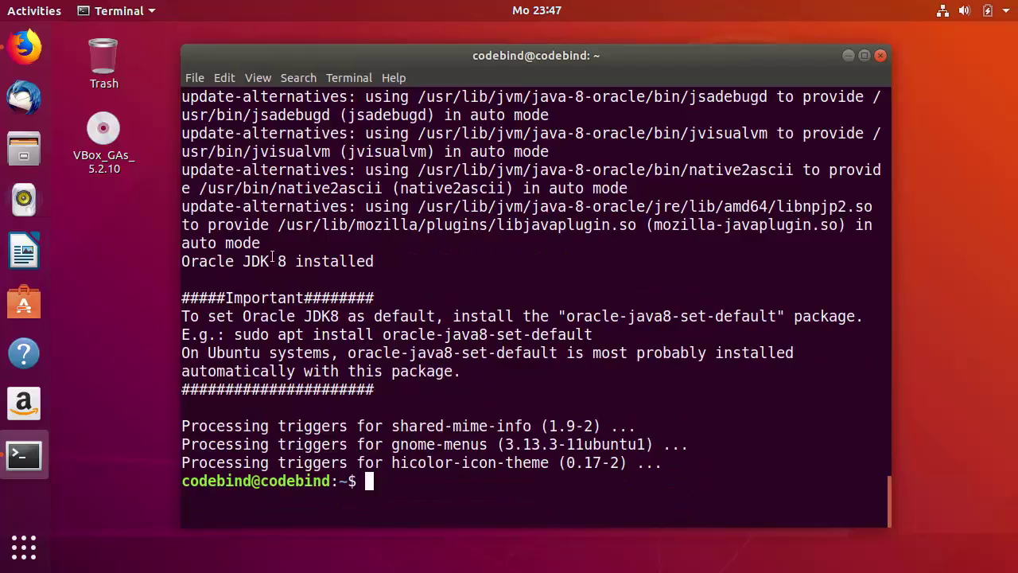
{"action": "left_click_drag", "start_coordinate": [381, 262], "coordinate": [182, 267]}
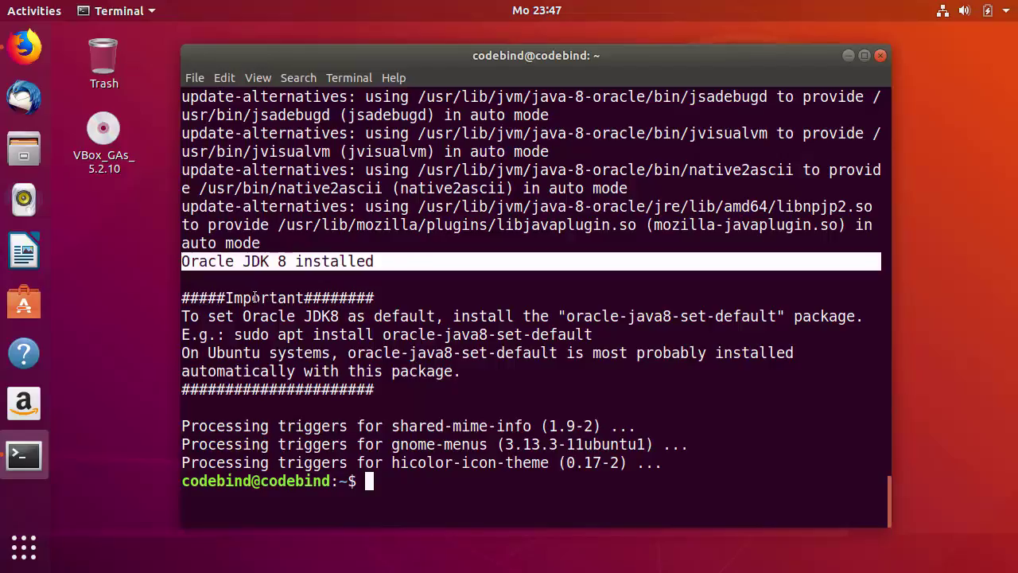
{"action": "left_click_drag", "start_coordinate": [226, 297], "coordinate": [303, 296]}
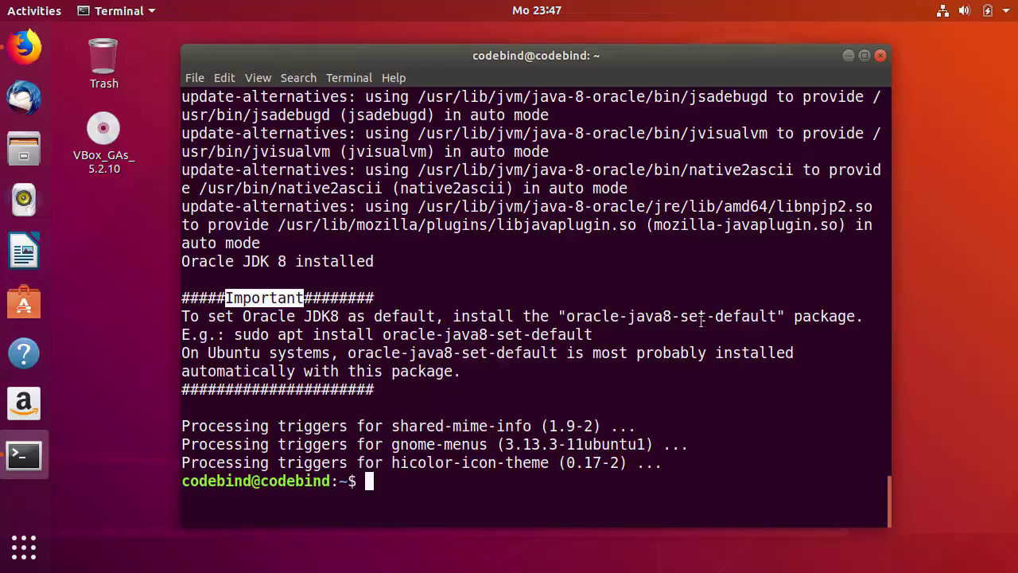
Step: Copy the suggested command sudo apt install oracle-java8-set-default from the output, run it, and accept the package changes
{"action": "mouse_move", "coordinate": [580, 334]}
{"action": "left_mouse_down"}
{"action": "mouse_move", "coordinate": [286, 334]}
{"action": "mouse_move", "coordinate": [595, 334]}
{"action": "left_mouse_up"}
{"action": "left_click", "coordinate": [244, 334]}
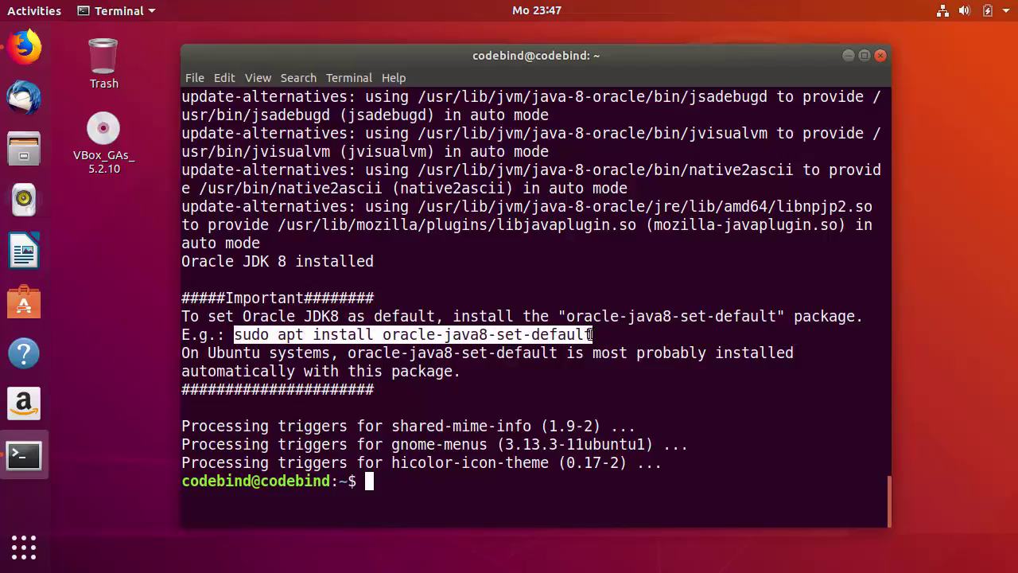
{"action": "right_click", "coordinate": [574, 336]}
{"action": "left_click", "coordinate": [598, 345]}
{"action": "right_click", "coordinate": [455, 485]}
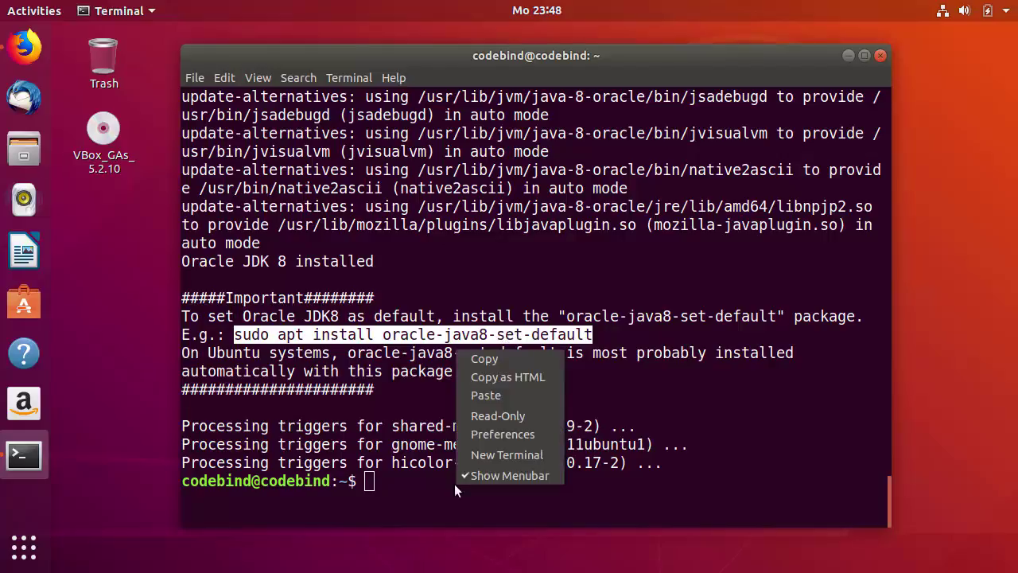
{"action": "left_click", "coordinate": [490, 395]}
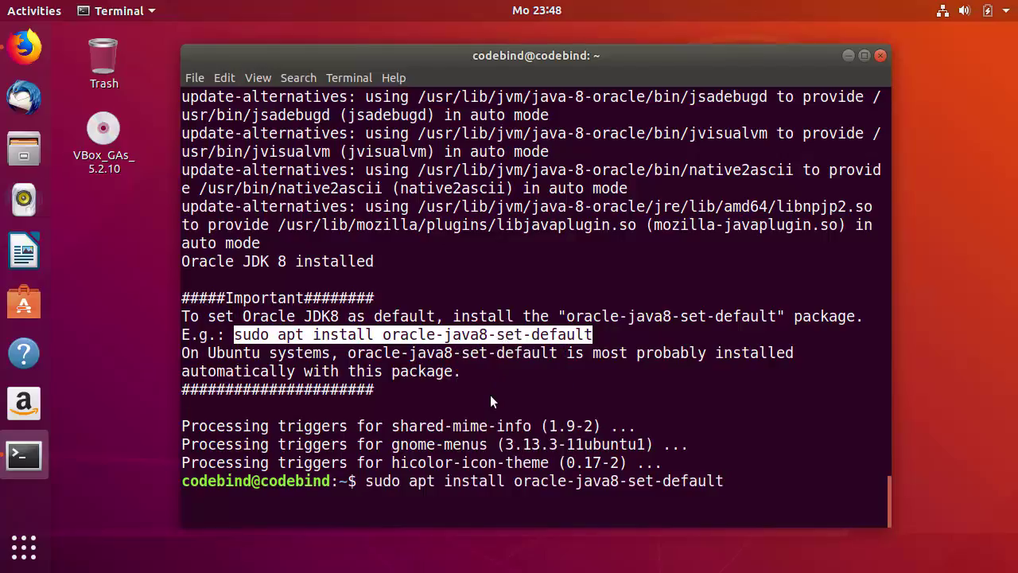
{"action": "key", "text": "Return"}
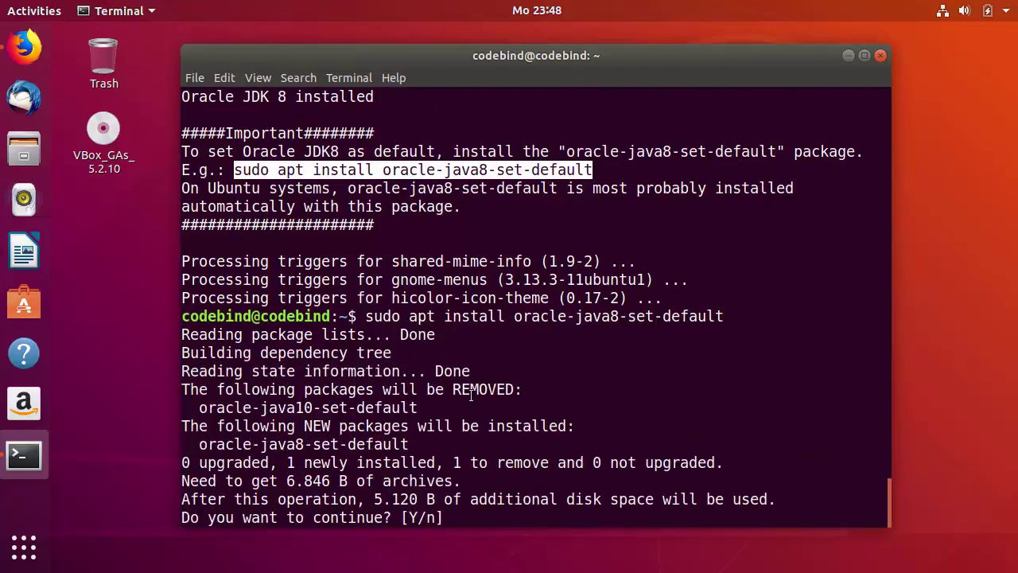
{"action": "type", "text": "y"}
{"action": "key", "text": "Return"}
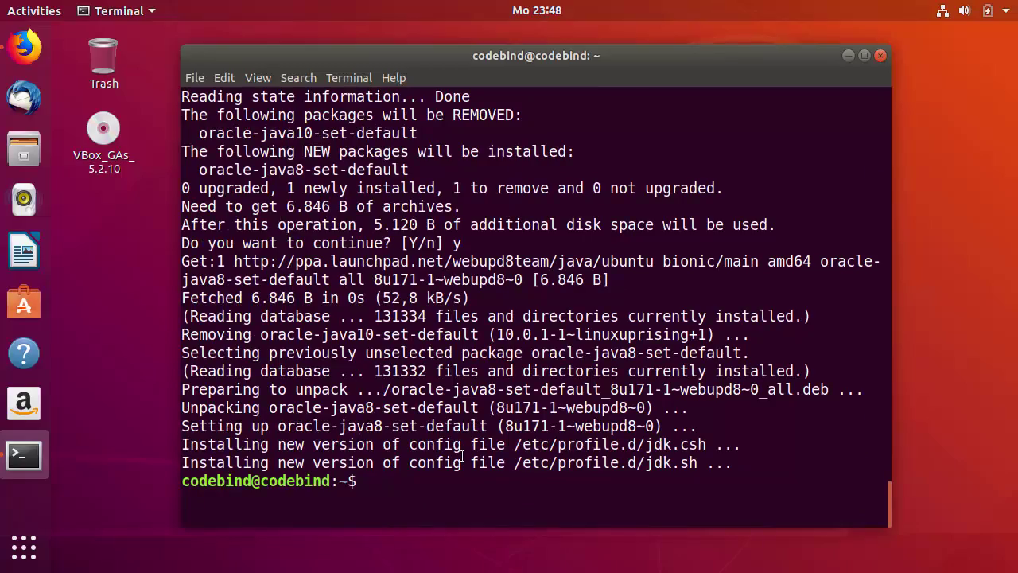
Step: Try to check the Java version with java --version
{"action": "type", "text": "java --version"}
{"action": "key", "text": "Return"}
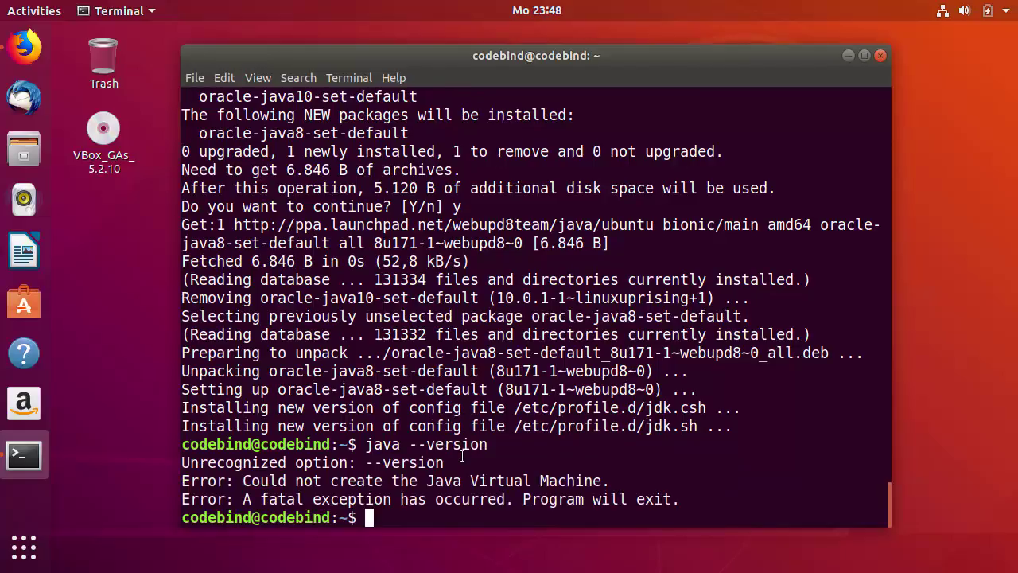
{"action": "key", "text": "ctrl+r"}
{"action": "key", "text": "ctrl+c"}
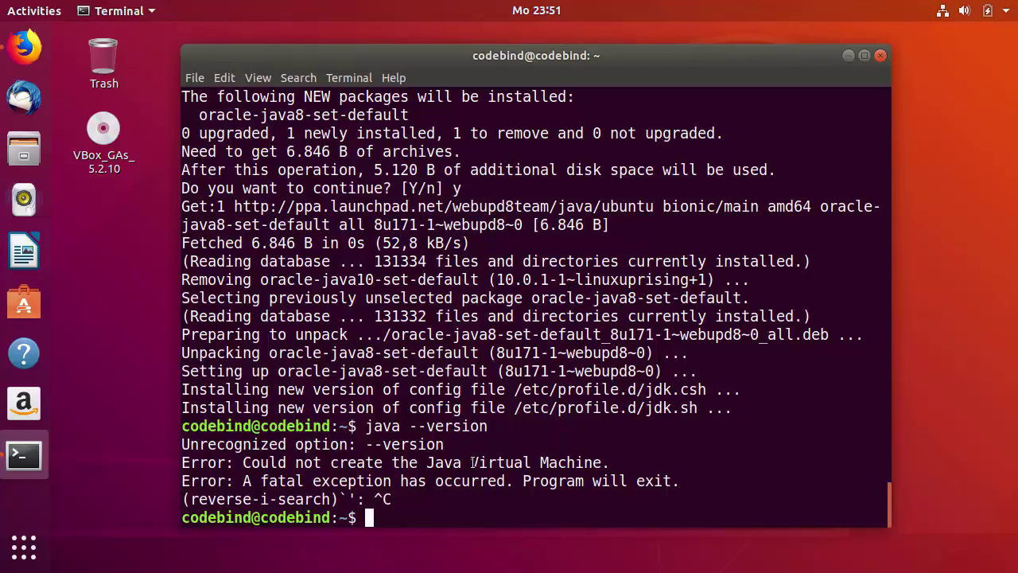
Step: Correct the previous command to java -version, run it, check the reported version details, and clear the terminal
{"action": "key", "text": "Up"}
{"action": "key", "text": "Left"}
{"action": "key", "text": "Left"}
{"action": "key", "text": "Left"}
{"action": "key", "text": "Left"}
{"action": "key", "text": "Left"}
{"action": "key", "text": "Left"}
{"action": "key", "text": "Left"}
{"action": "key", "text": "BackSpace"}
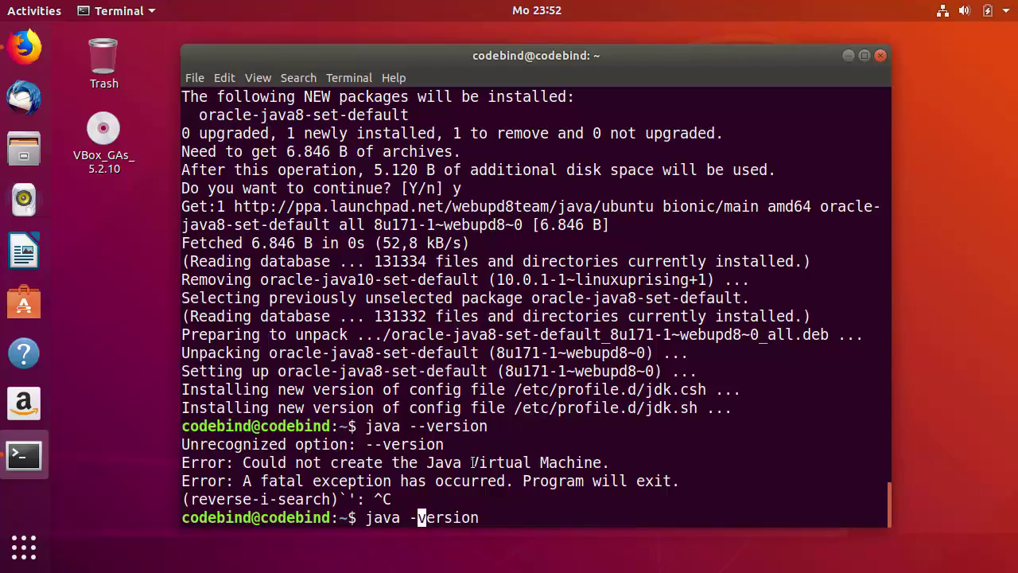
{"action": "key", "text": "Return"}
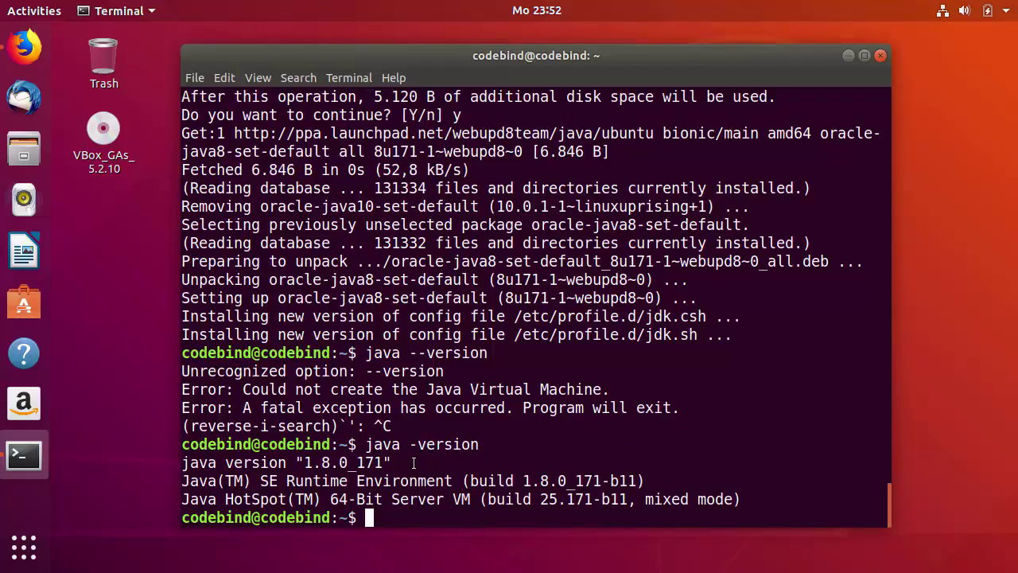
{"action": "left_click_drag", "start_coordinate": [744, 499], "coordinate": [172, 469]}
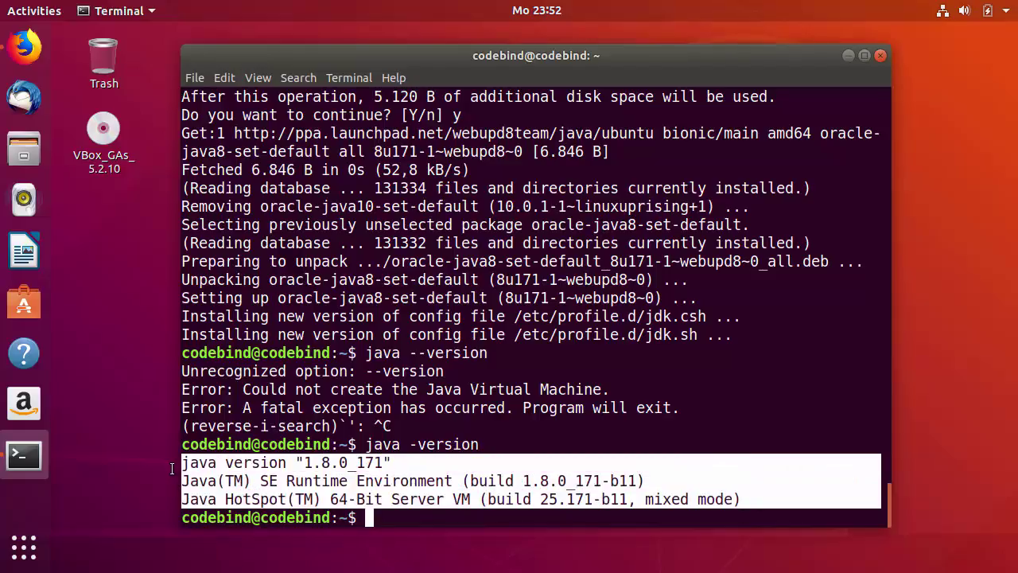
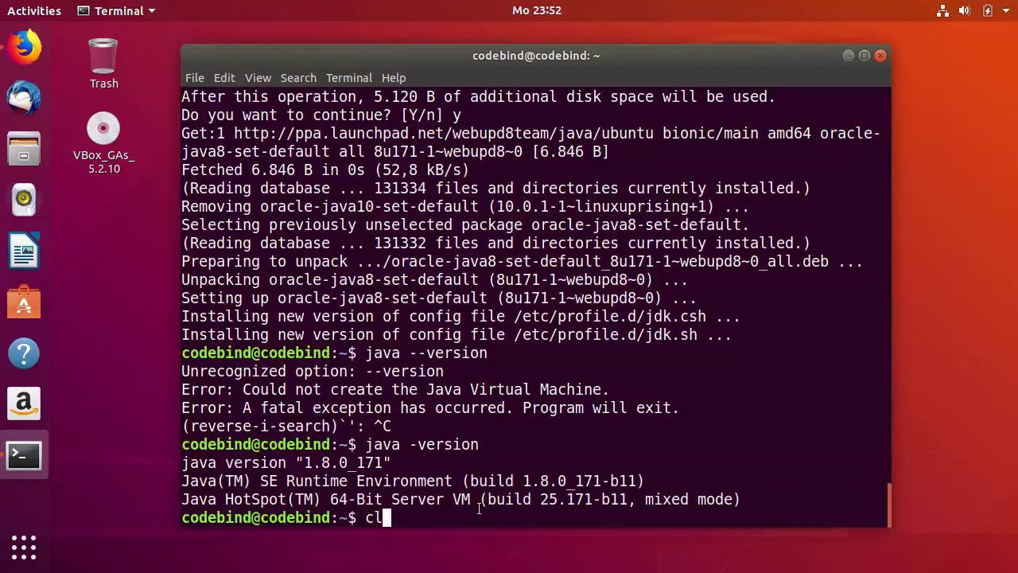
{"action": "key", "text": "Return"}
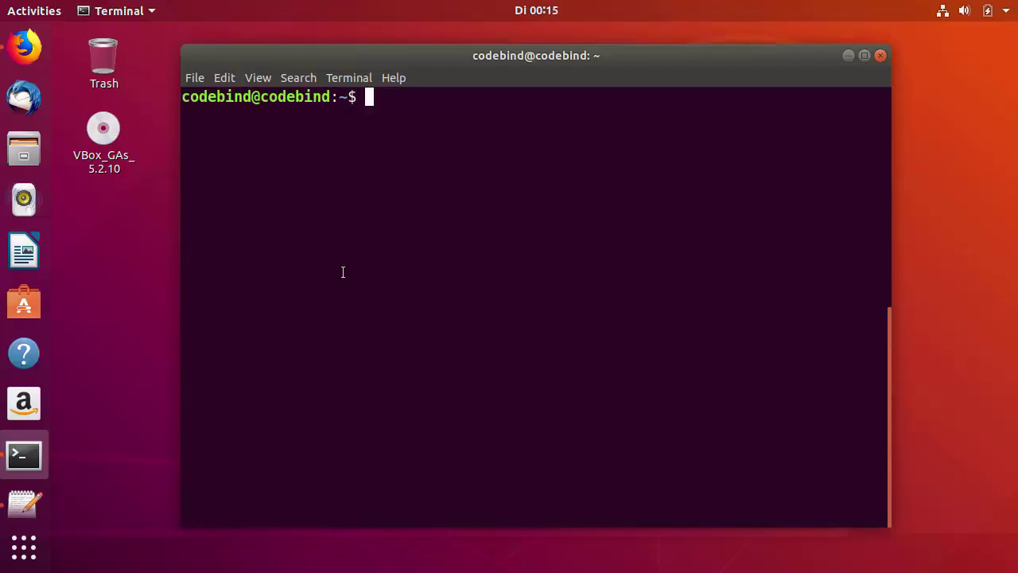
Step: Switch to Firefox and review the Debian/Ubuntu apt commands on the Jenkins installation page
{"action": "left_click", "coordinate": [38, 56]}
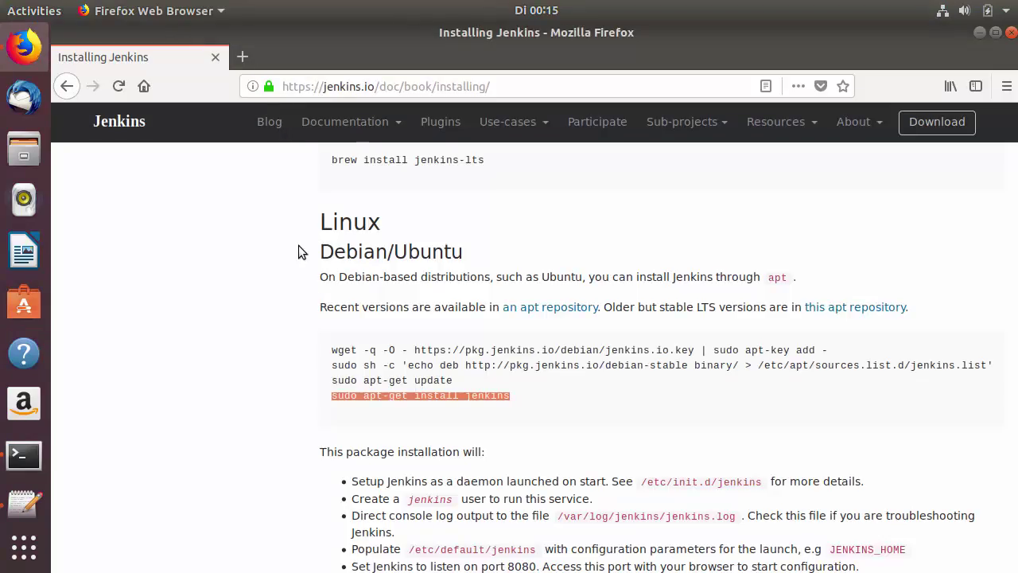
{"action": "left_click_drag", "start_coordinate": [334, 349], "coordinate": [509, 398]}
{"action": "left_click", "coordinate": [329, 357]}
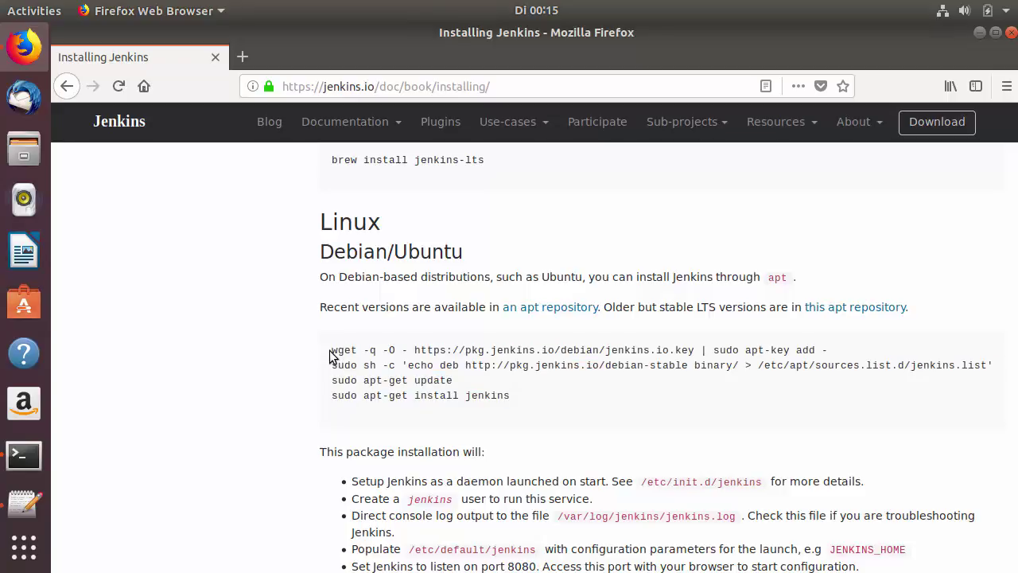
Step: Compare the wget key command in the Text Editor notes with the one on the Jenkins page, and minimize the browser
{"action": "left_click", "coordinate": [32, 501]}
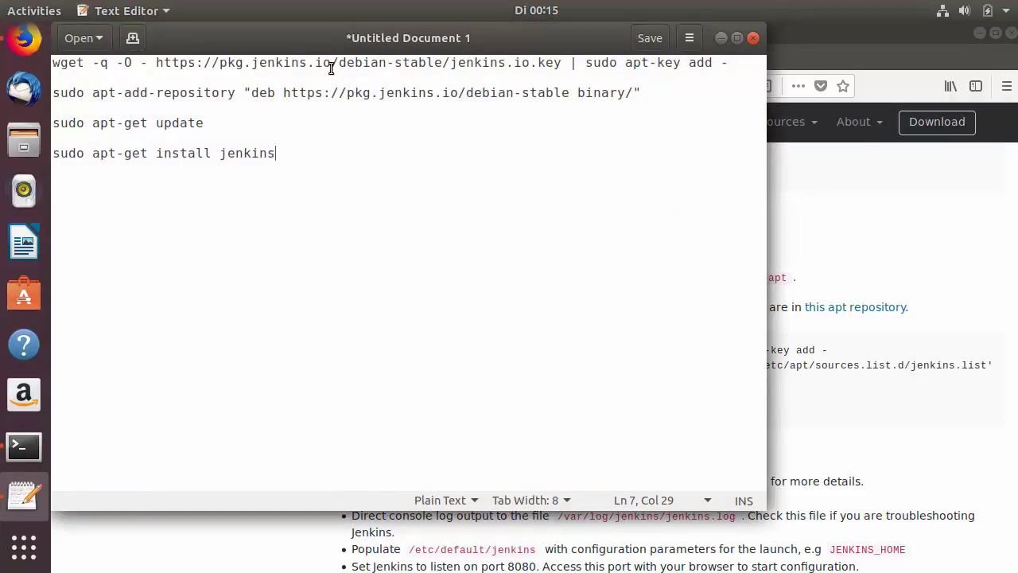
{"action": "left_click_drag", "start_coordinate": [54, 65], "coordinate": [729, 78]}
{"action": "key", "text": "ctrl+c"}
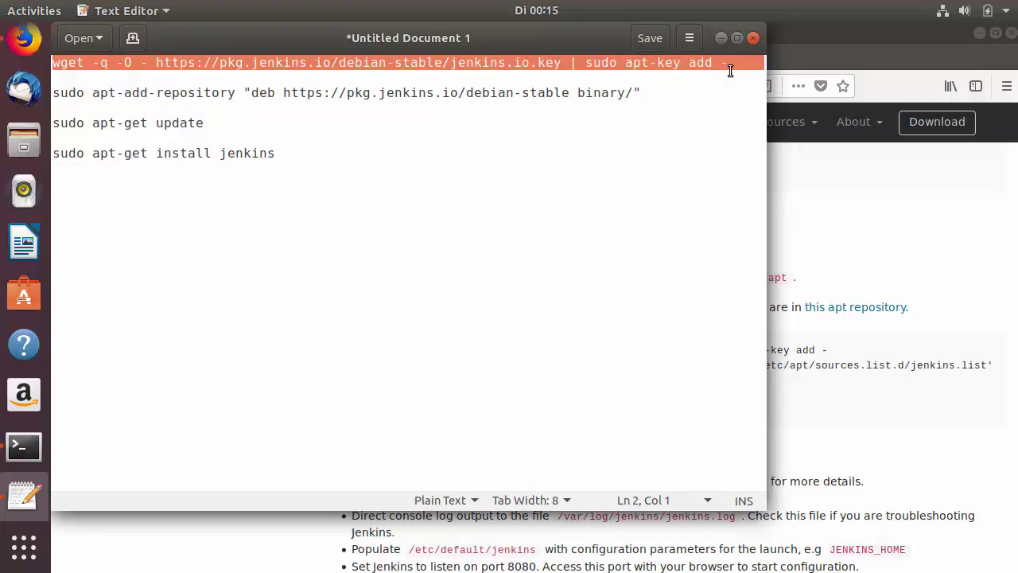
{"action": "left_click", "coordinate": [815, 386]}
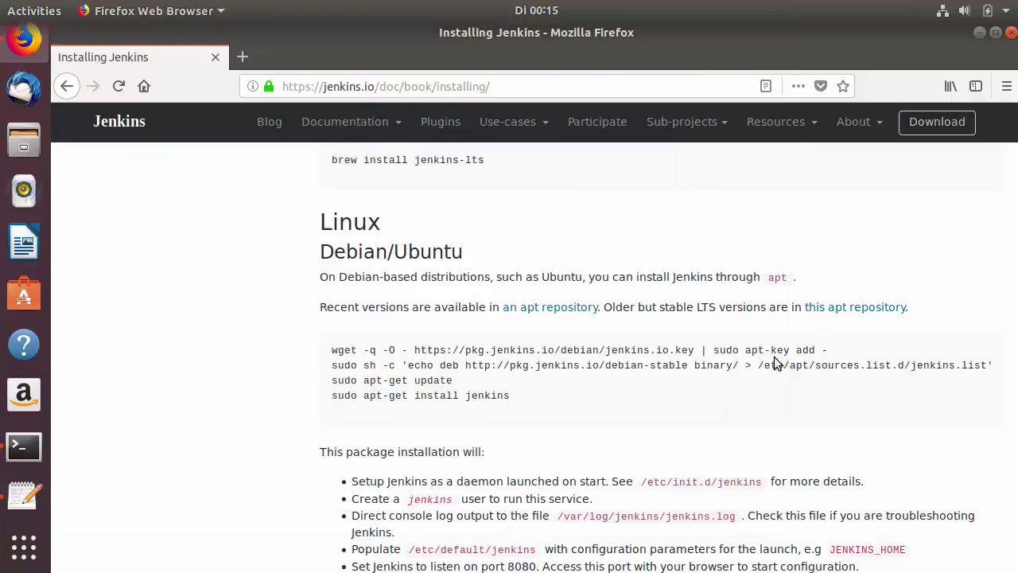
{"action": "double_click", "coordinate": [716, 351]}
{"action": "left_click", "coordinate": [716, 350]}
{"action": "triple_click", "coordinate": [716, 351]}
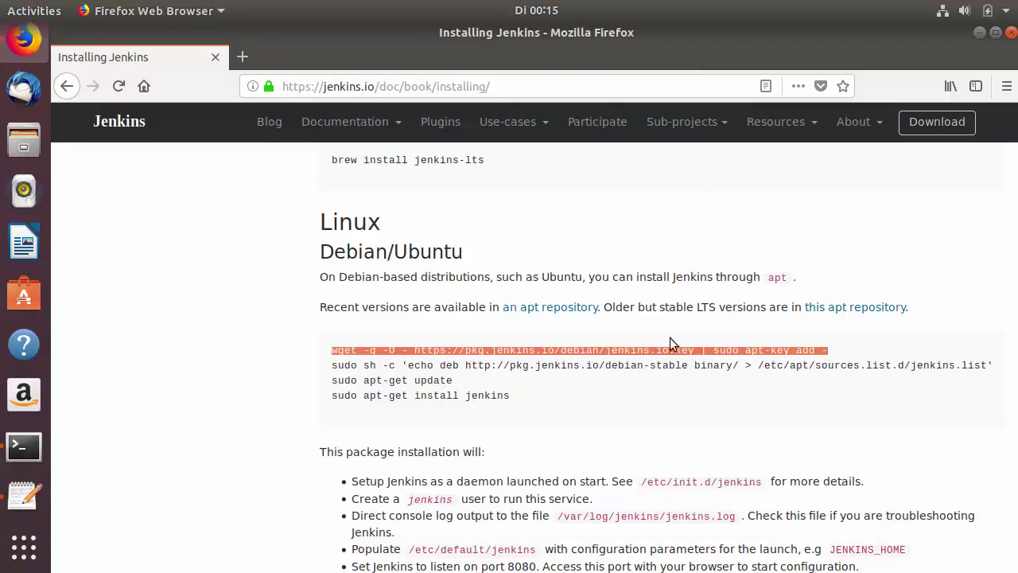
{"action": "left_click", "coordinate": [980, 36]}
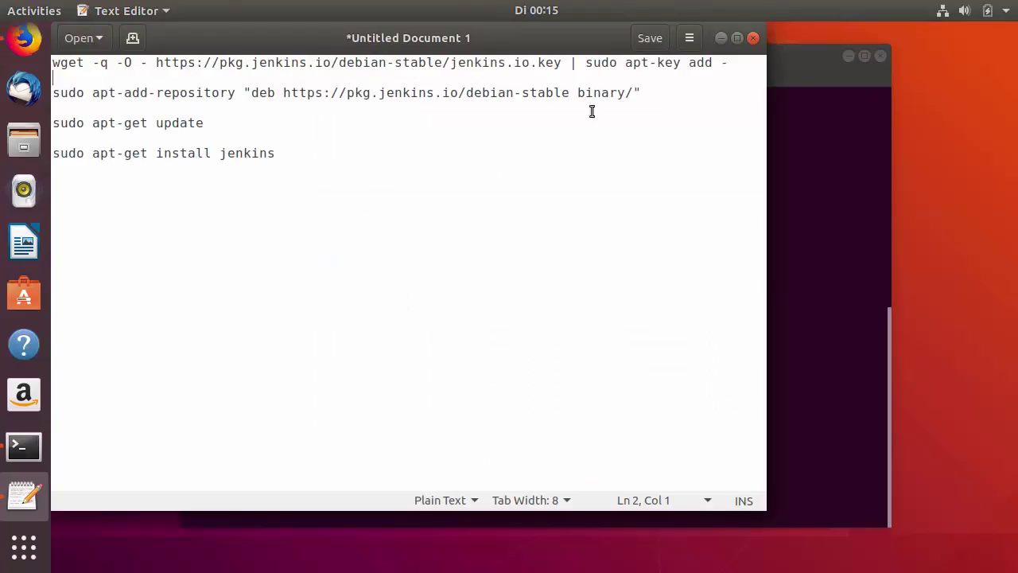
{"action": "triple_click", "coordinate": [266, 66]}
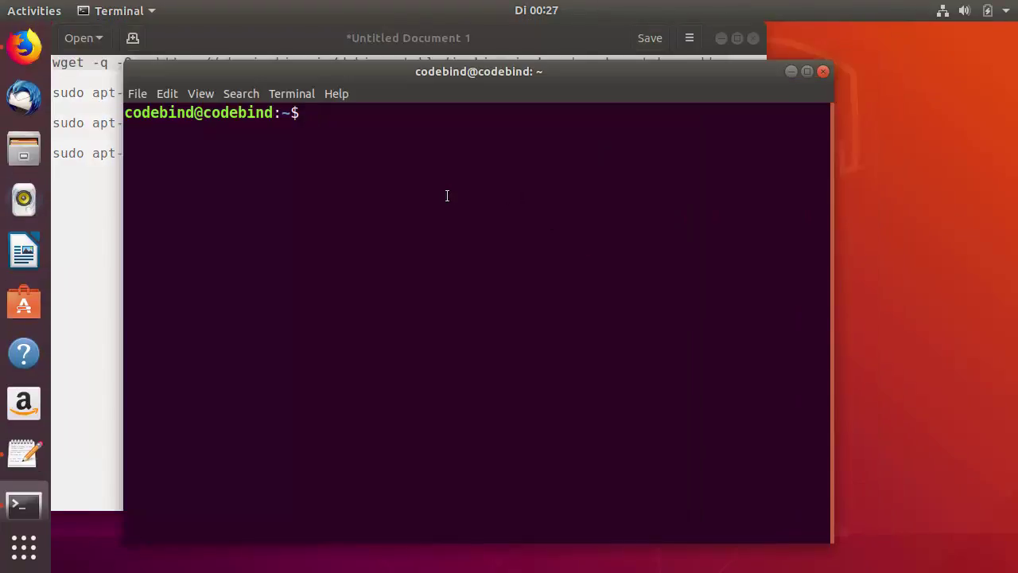
{"action": "key", "text": "ctrl+shift+v"}
{"action": "key", "text": "Return"}
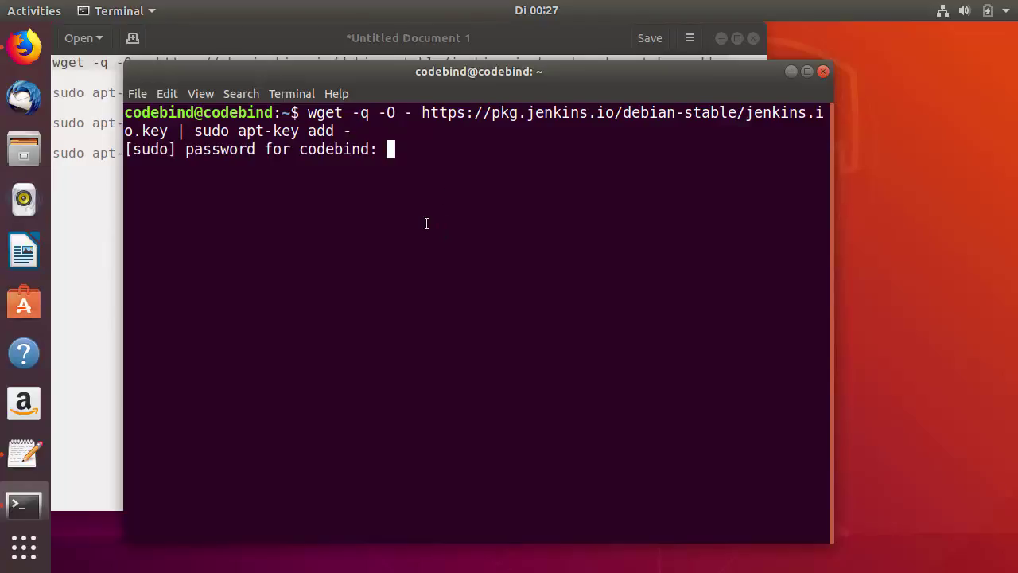
{"action": "key", "text": "Return"}
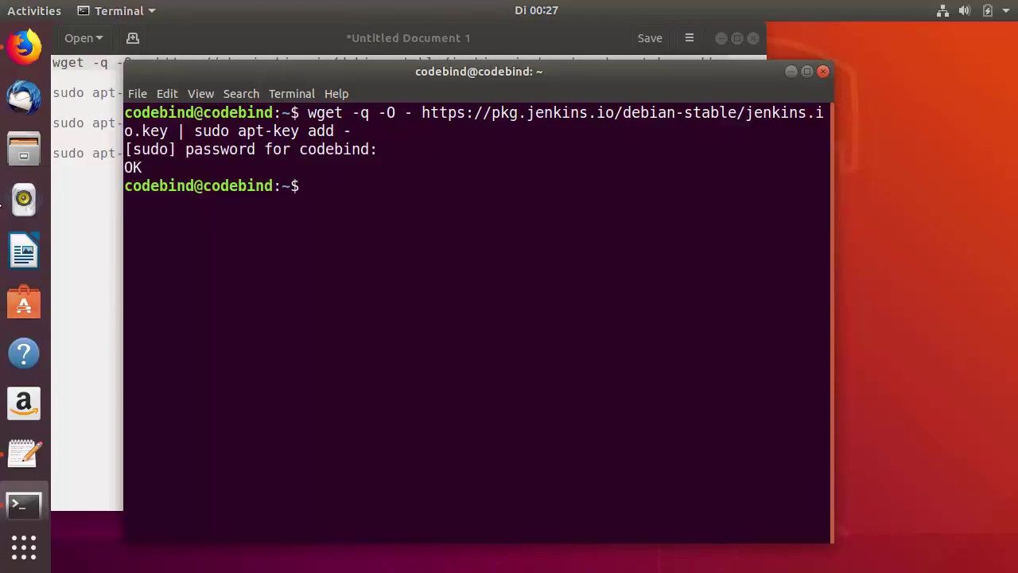
{"action": "left_click", "coordinate": [82, 186]}
{"action": "triple_click", "coordinate": [124, 94]}
{"action": "key", "text": "ctrl+c"}
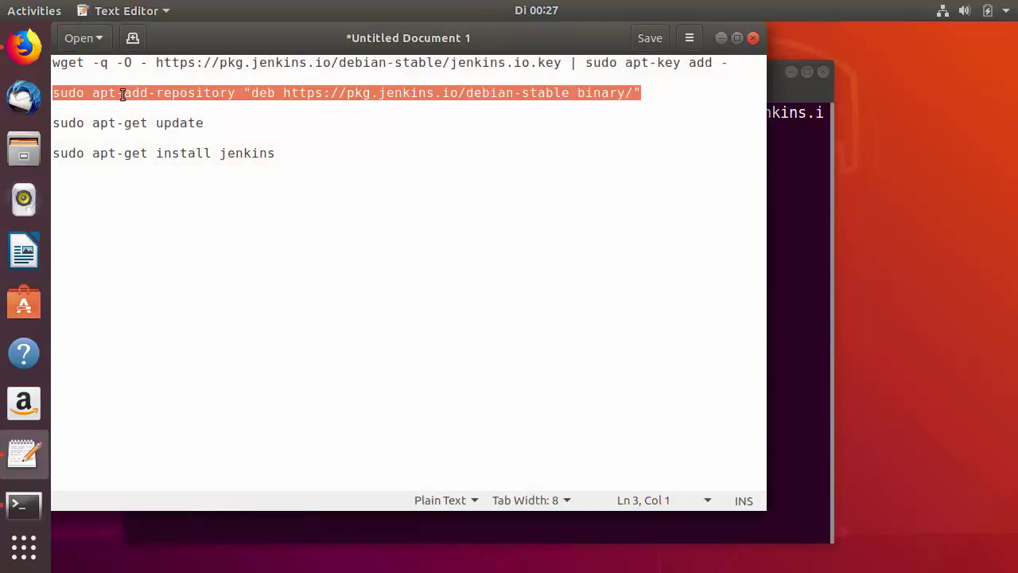
{"action": "left_click", "coordinate": [796, 215]}
{"action": "middle_click", "coordinate": [563, 220]}
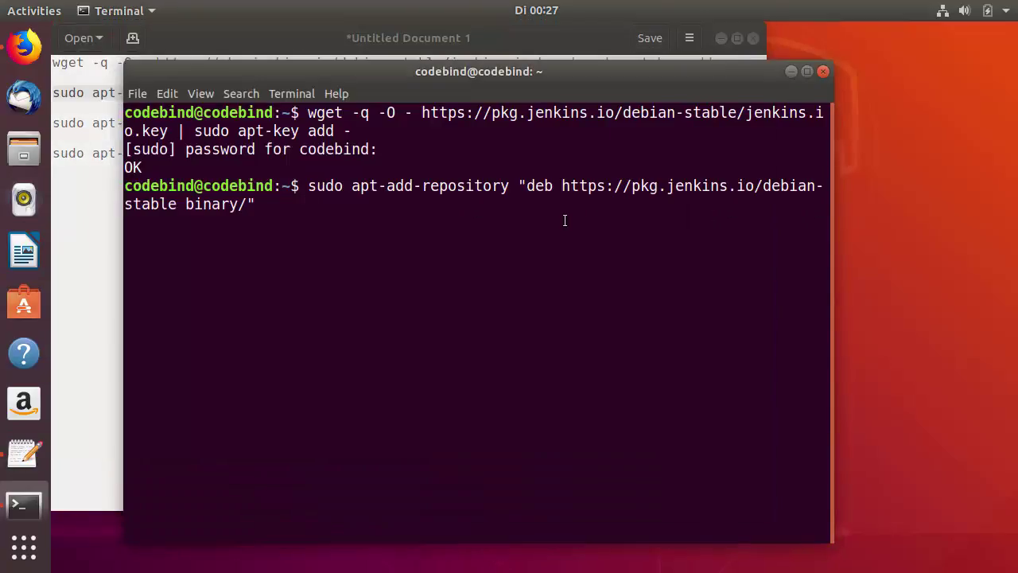
{"action": "key", "text": "Return"}
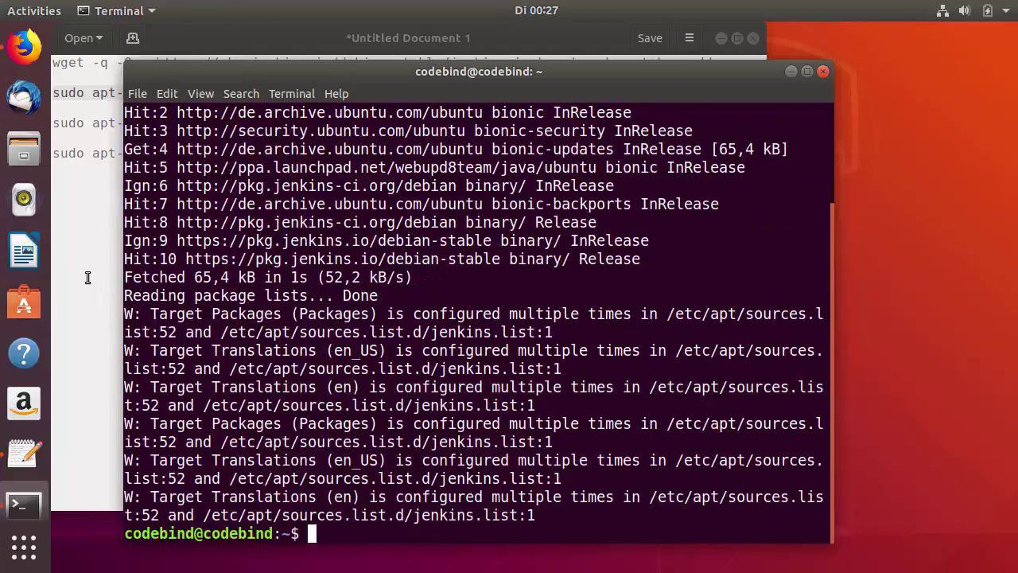
Step: Refresh the package lists by running sudo apt-get update from the notes in Terminal
{"action": "left_click", "coordinate": [88, 275]}
{"action": "triple_click", "coordinate": [148, 128]}
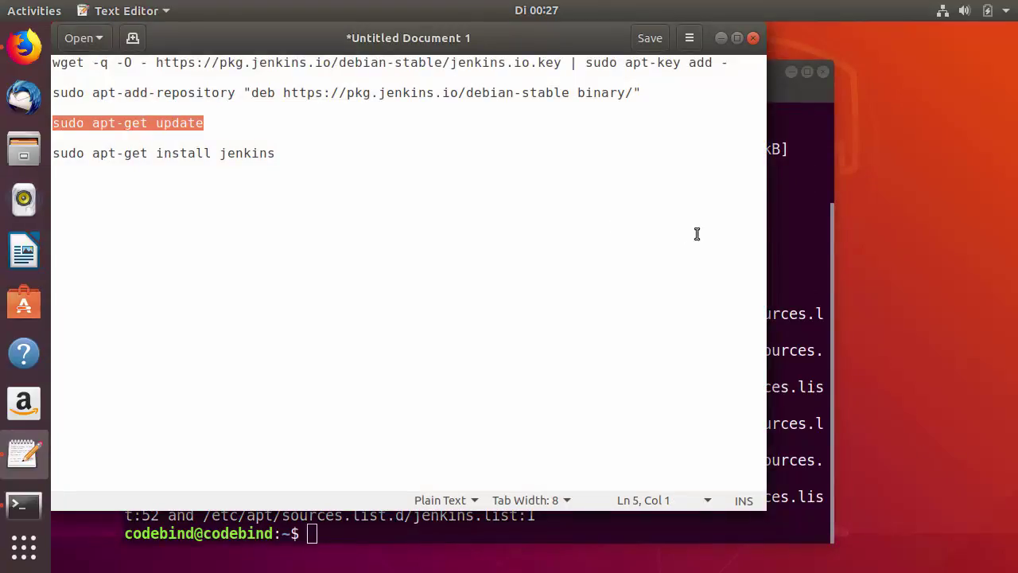
{"action": "left_click", "coordinate": [789, 228]}
{"action": "type", "text": "sudo apt-get update"}
{"action": "key", "text": "Return"}
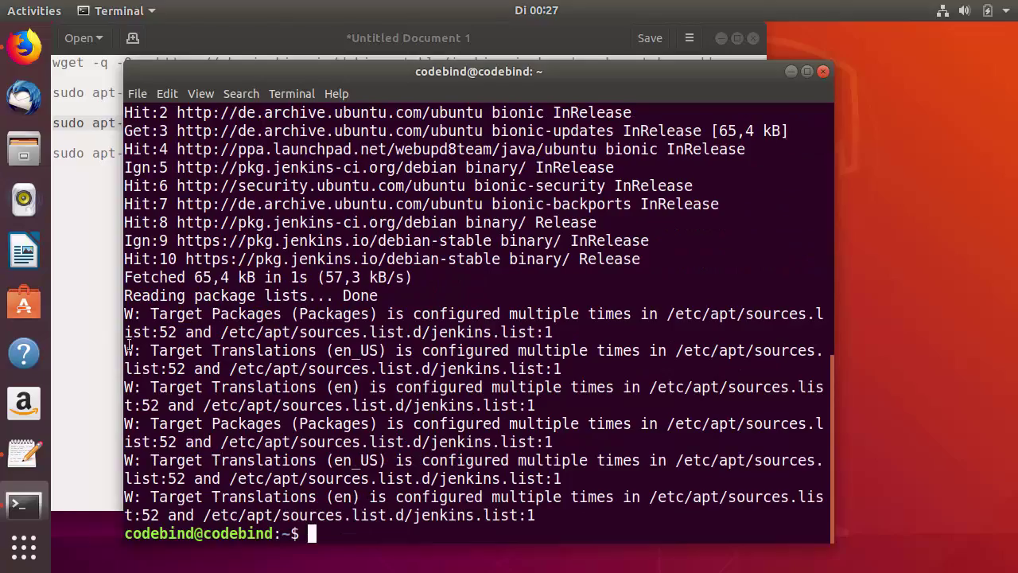
Step: Copy sudo apt-get install jenkins from the notes, run it in Terminal, and accept the installation
{"action": "left_click", "coordinate": [102, 315]}
{"action": "double_click", "coordinate": [188, 157]}
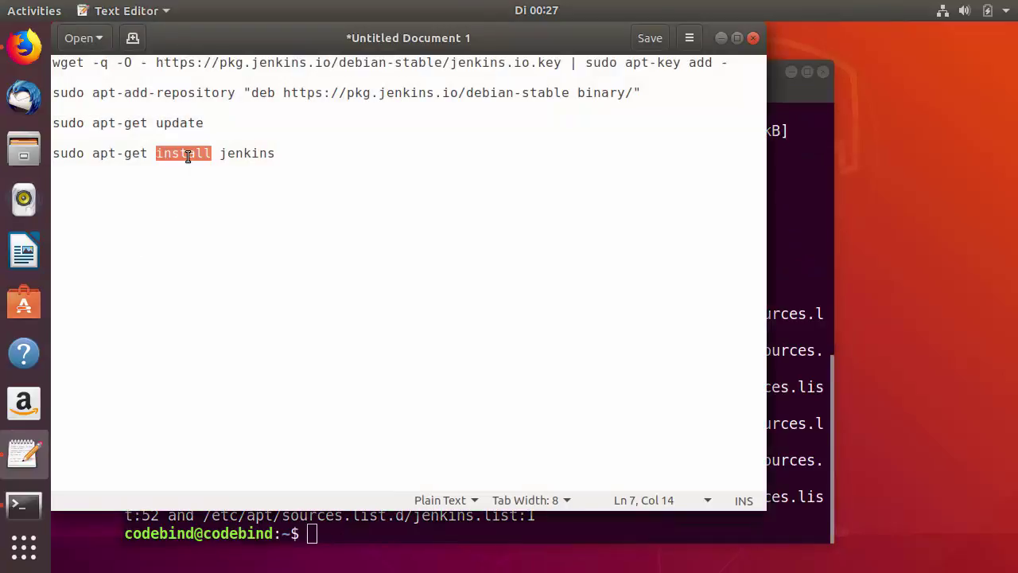
{"action": "triple_click", "coordinate": [188, 157]}
{"action": "key", "text": "ctrl+c"}
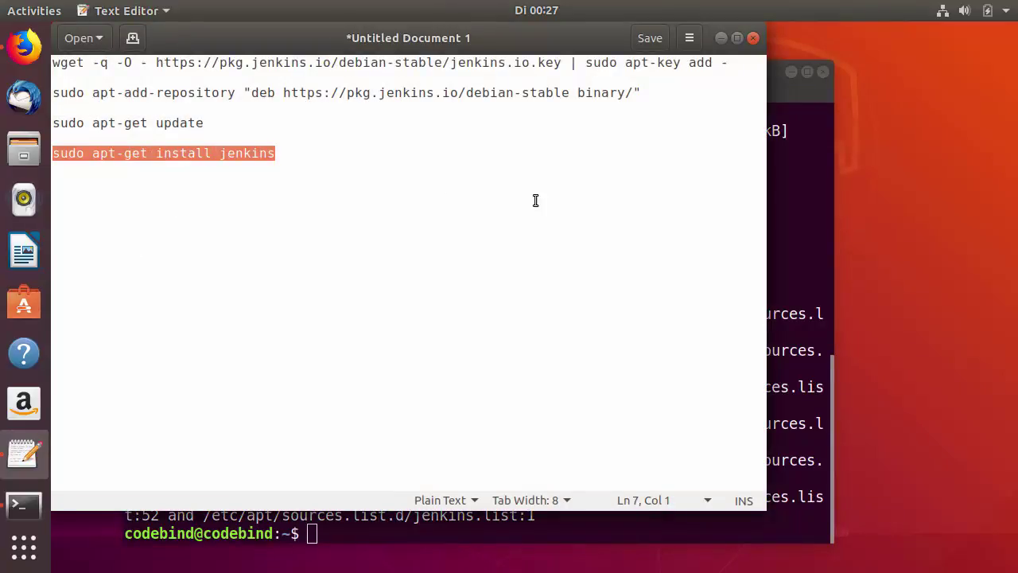
{"action": "left_click", "coordinate": [795, 245]}
{"action": "right_click", "coordinate": [557, 283]}
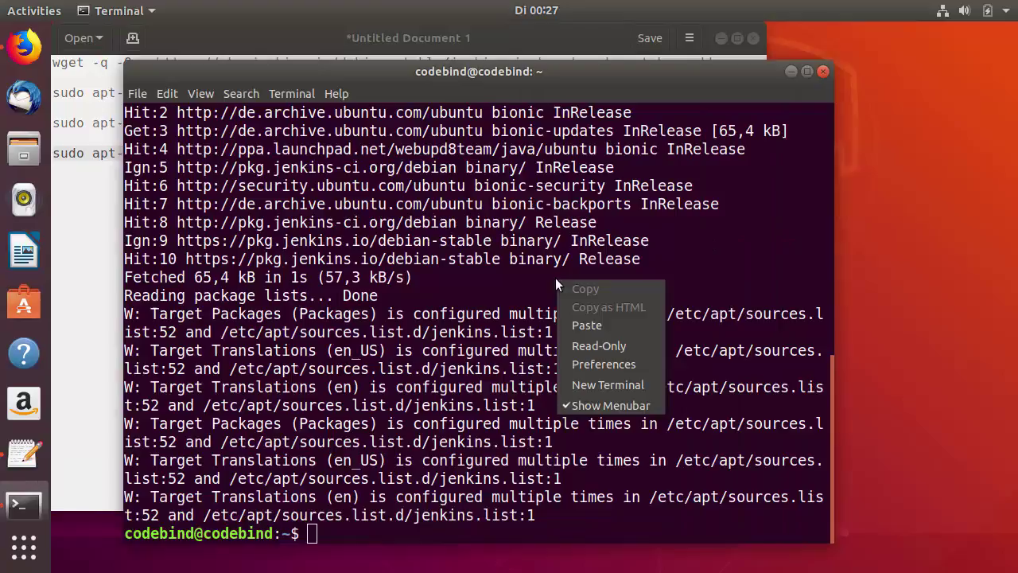
{"action": "left_click", "coordinate": [603, 324]}
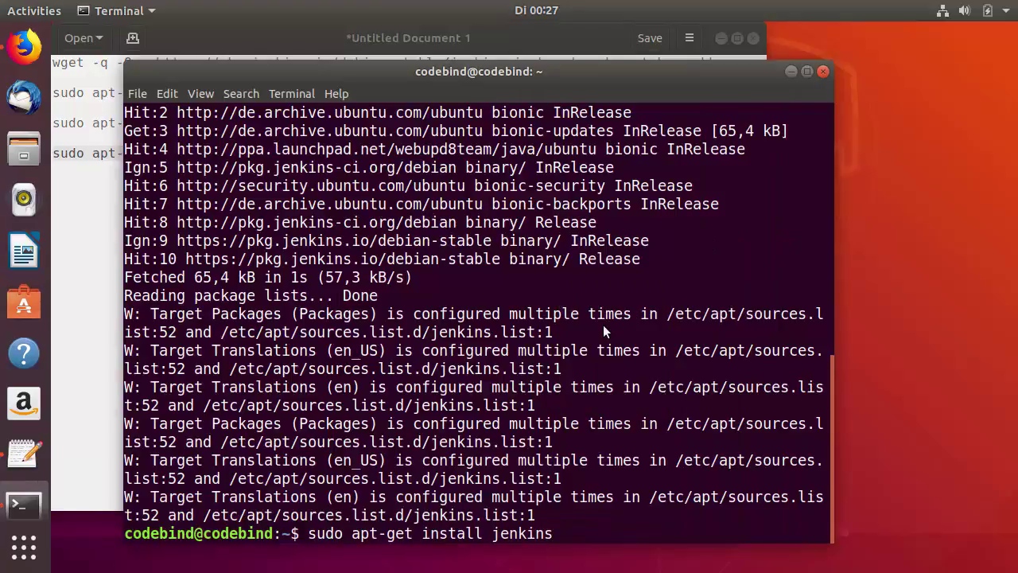
{"action": "key", "text": "Return"}
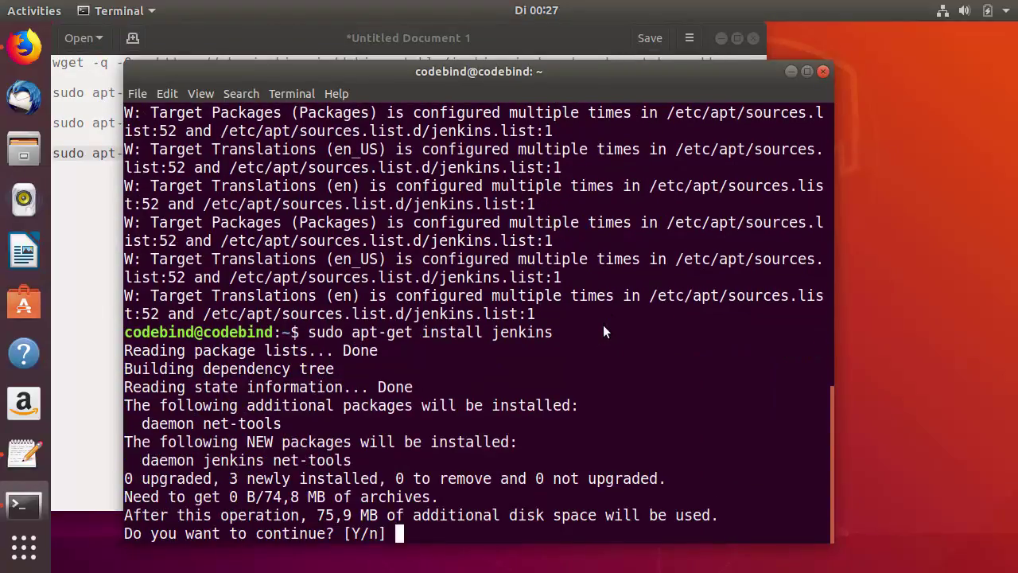
{"action": "type", "text": "y"}
{"action": "key", "text": "Return"}
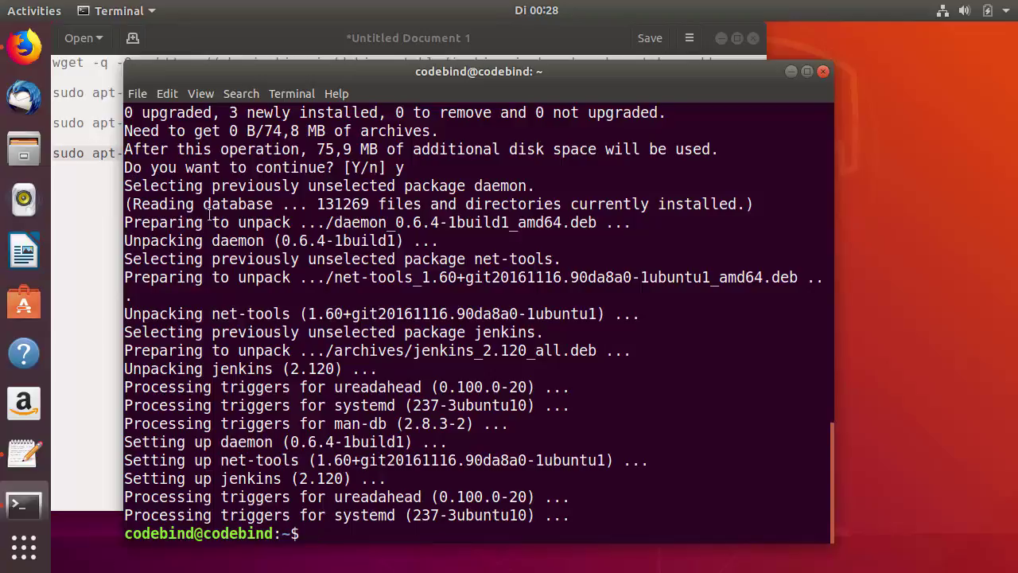
Step: Switch to Firefox and open localhost:8080 in the new tab to load the Unlock Jenkins page
{"action": "left_click", "coordinate": [35, 60]}
{"action": "left_click", "coordinate": [243, 56]}
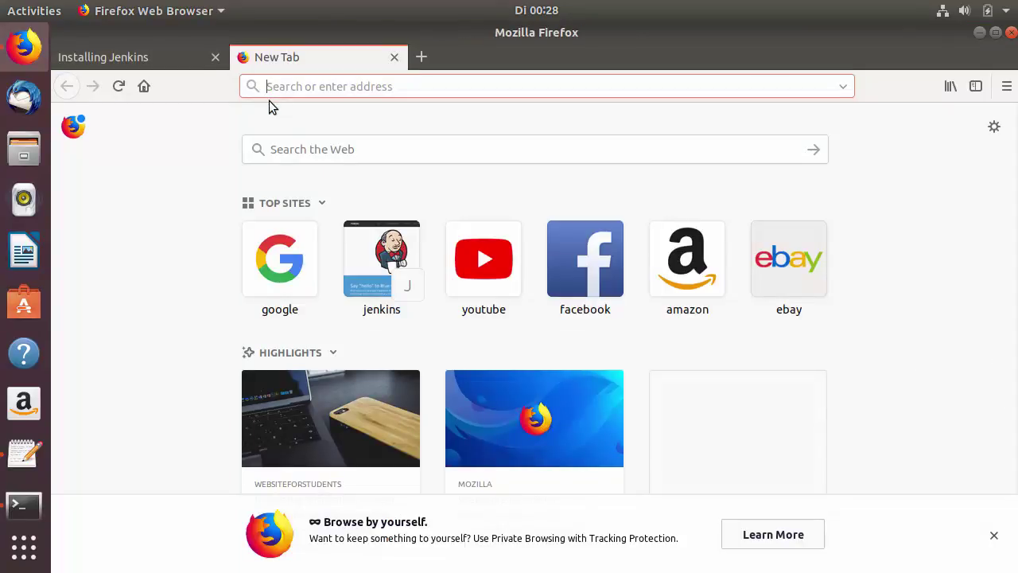
{"action": "type", "text": "lo"}
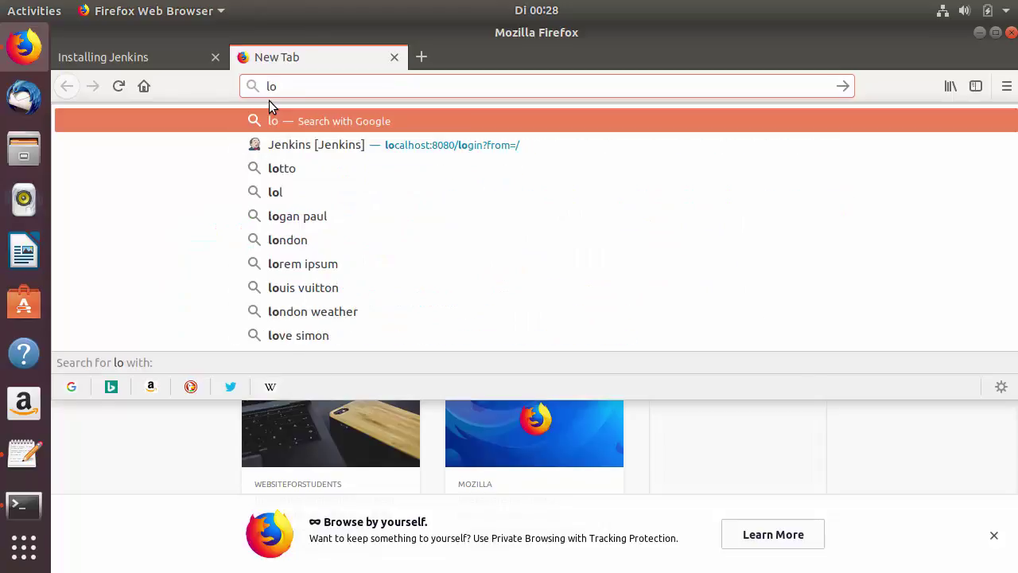
{"action": "type", "text": "calho"}
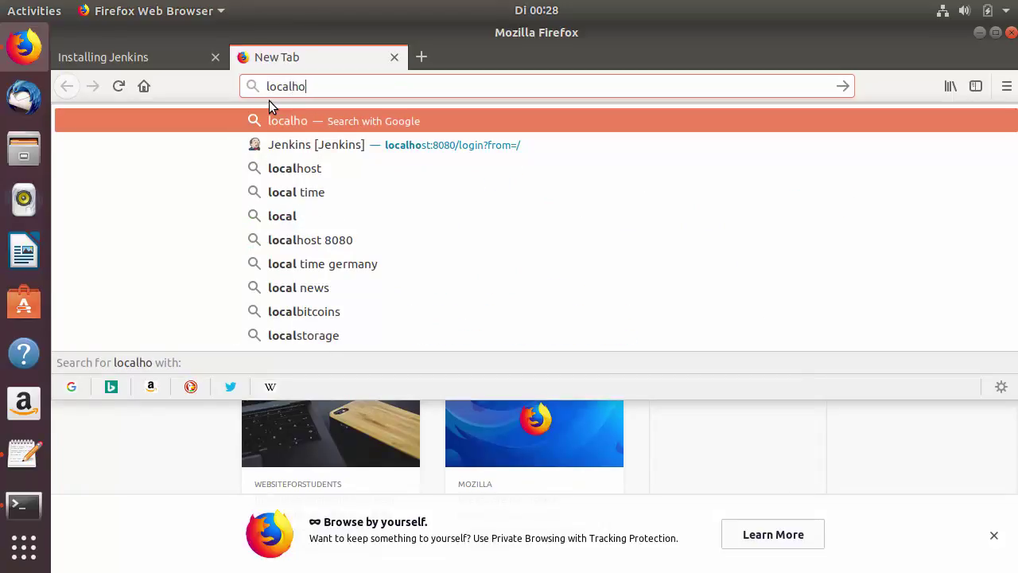
{"action": "type", "text": "st:"}
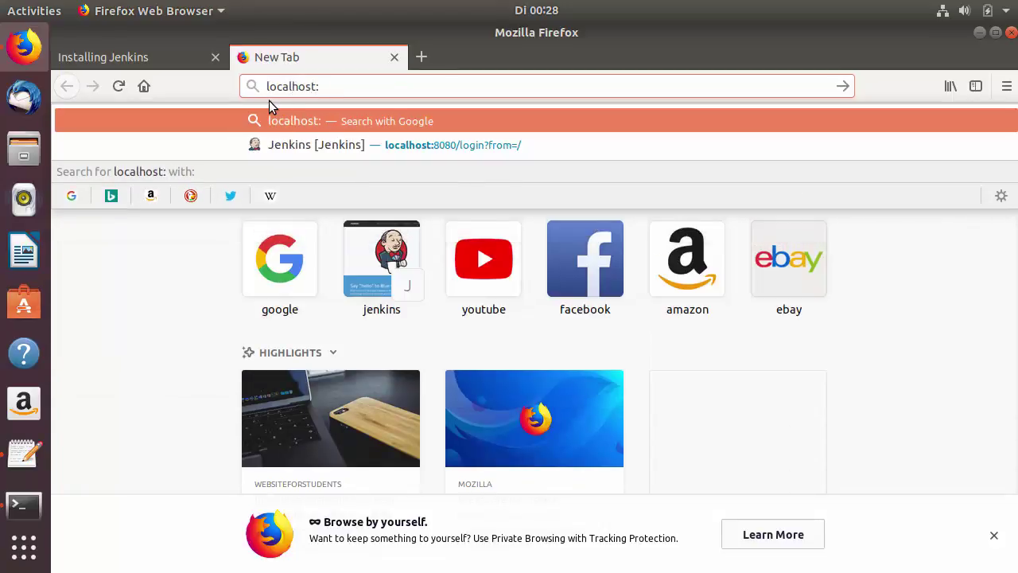
{"action": "type", "text": "8080"}
{"action": "key", "text": "Return"}
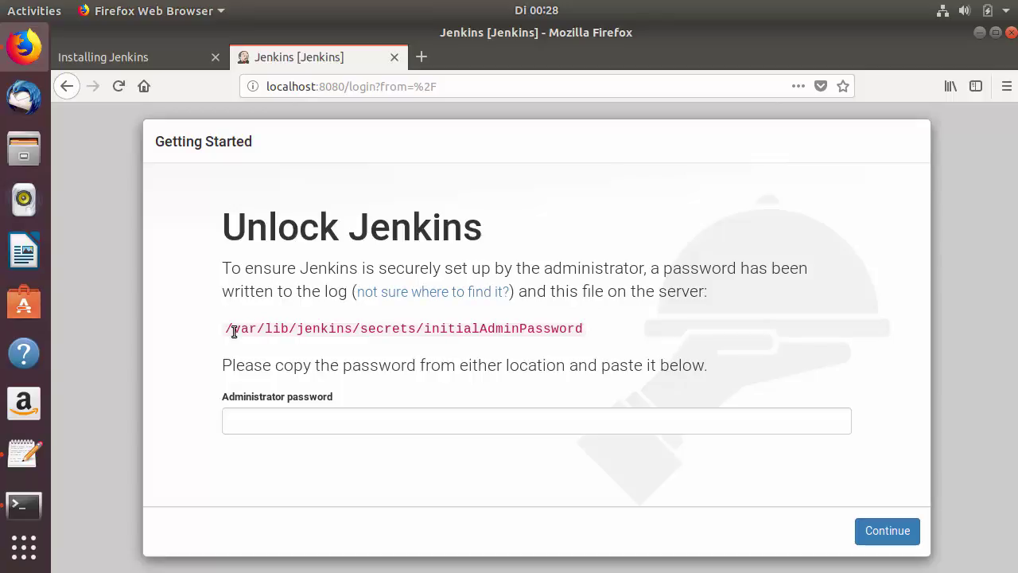
{"action": "left_click_drag", "start_coordinate": [226, 329], "coordinate": [584, 335]}
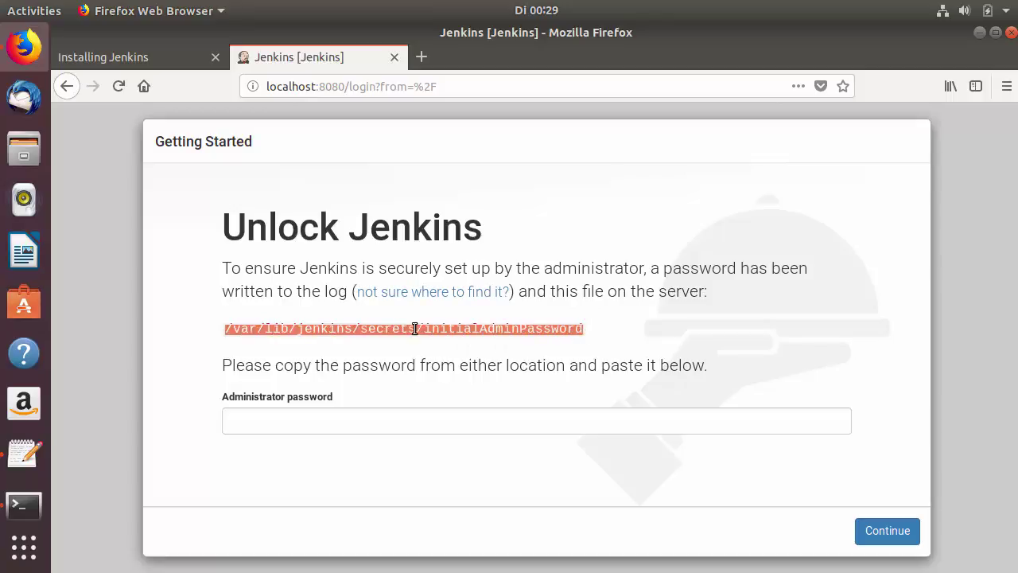
{"action": "left_click", "coordinate": [375, 369]}
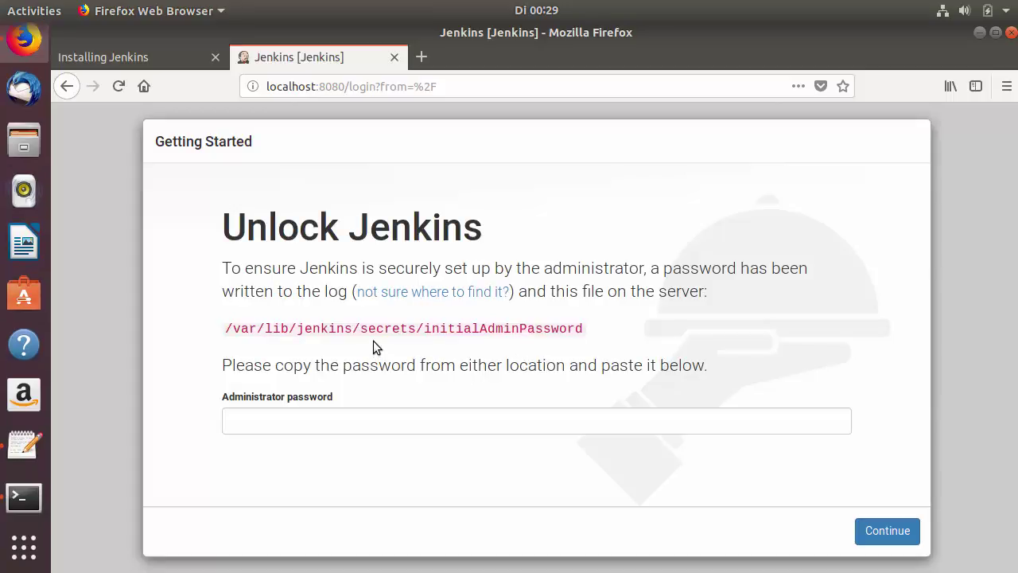
Step: Switch to Terminal and check the Jenkins service by running sudo systemctl status jenkins, then leave the status view
{"action": "left_click", "coordinate": [48, 489]}
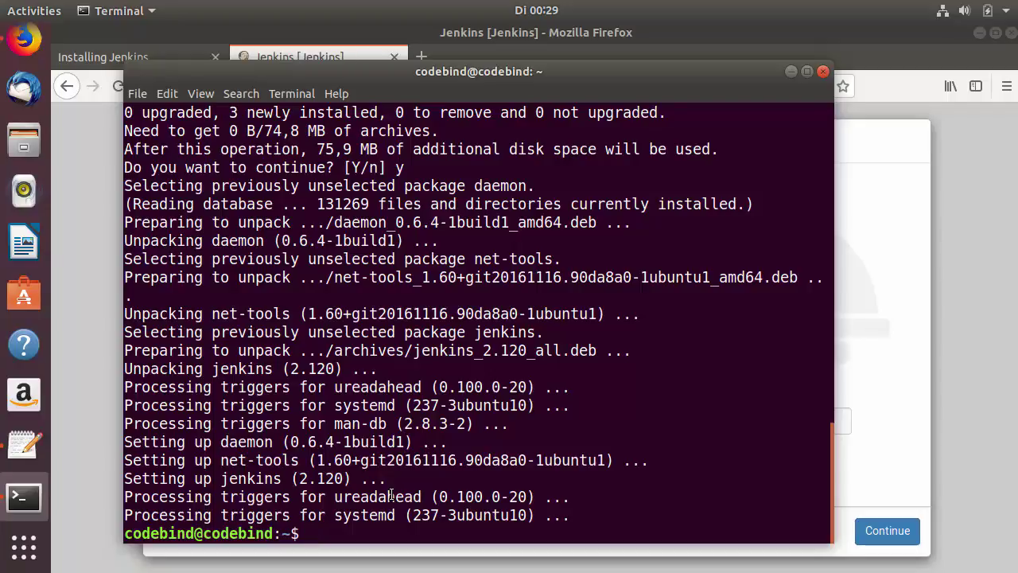
{"action": "type", "text": "sudo syste"}
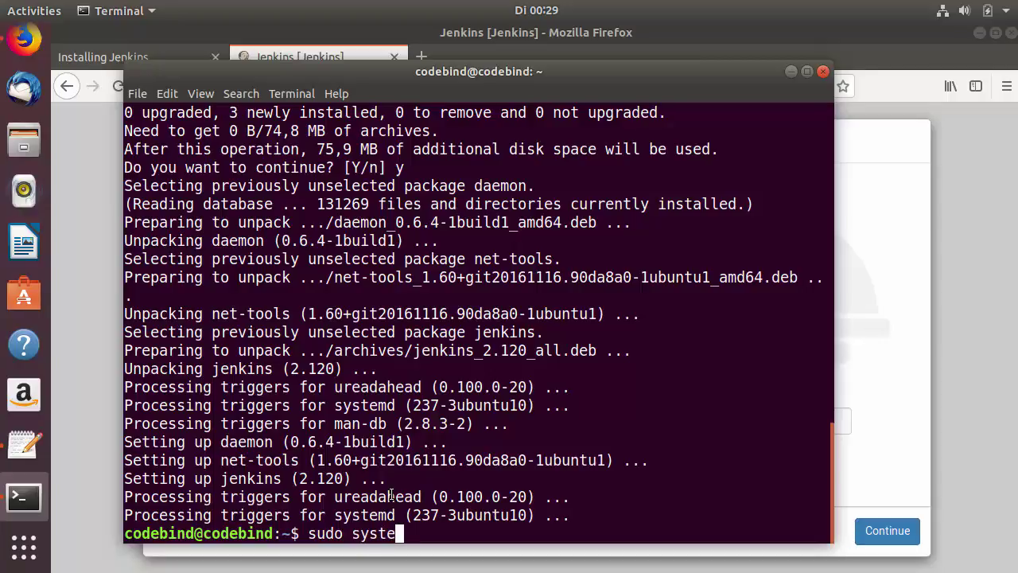
{"action": "type", "text": "mctl status"}
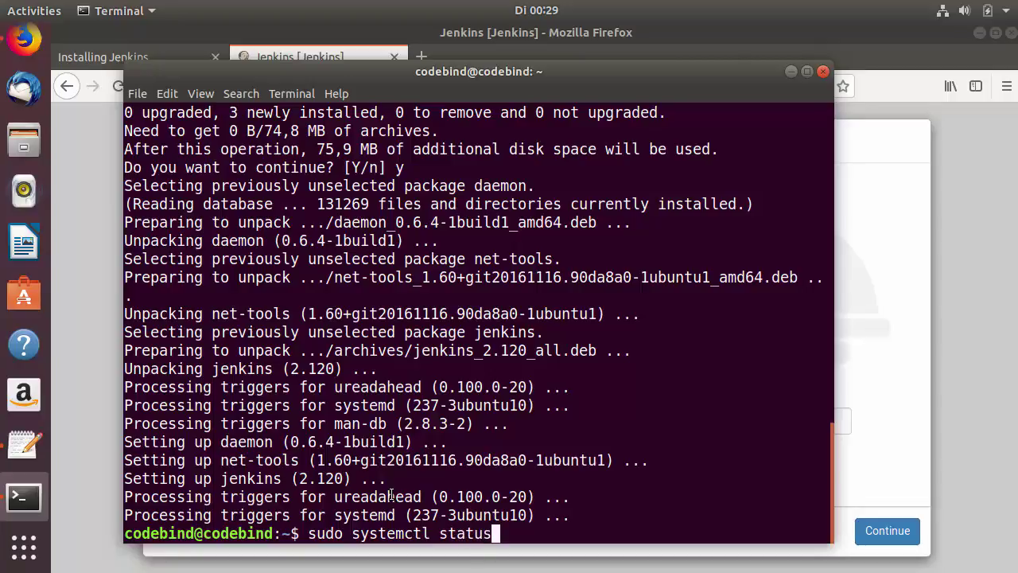
{"action": "type", "text": " jenkins"}
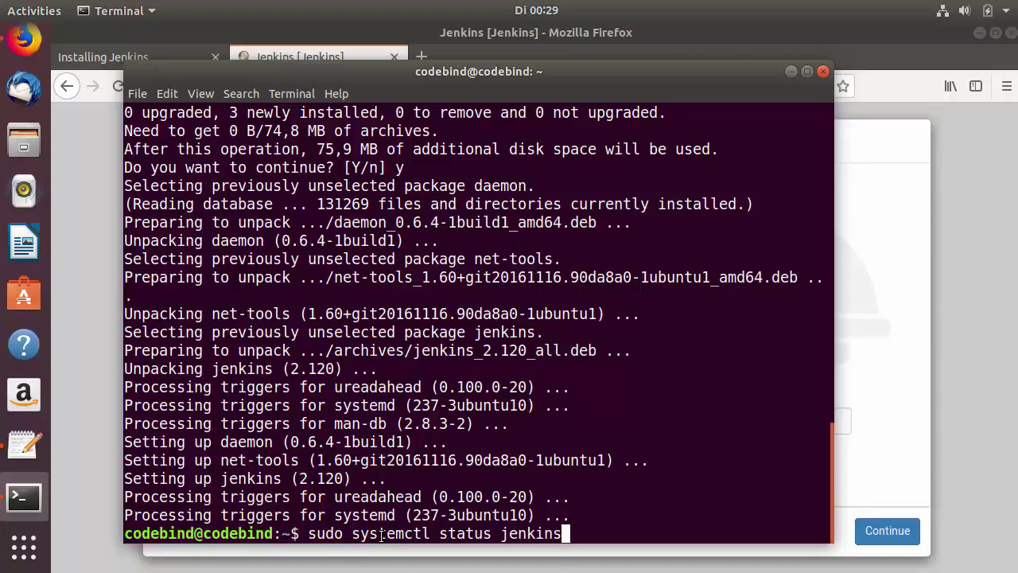
{"action": "double_click", "coordinate": [381, 535]}
{"action": "left_click", "coordinate": [480, 533]}
{"action": "double_click", "coordinate": [480, 534]}
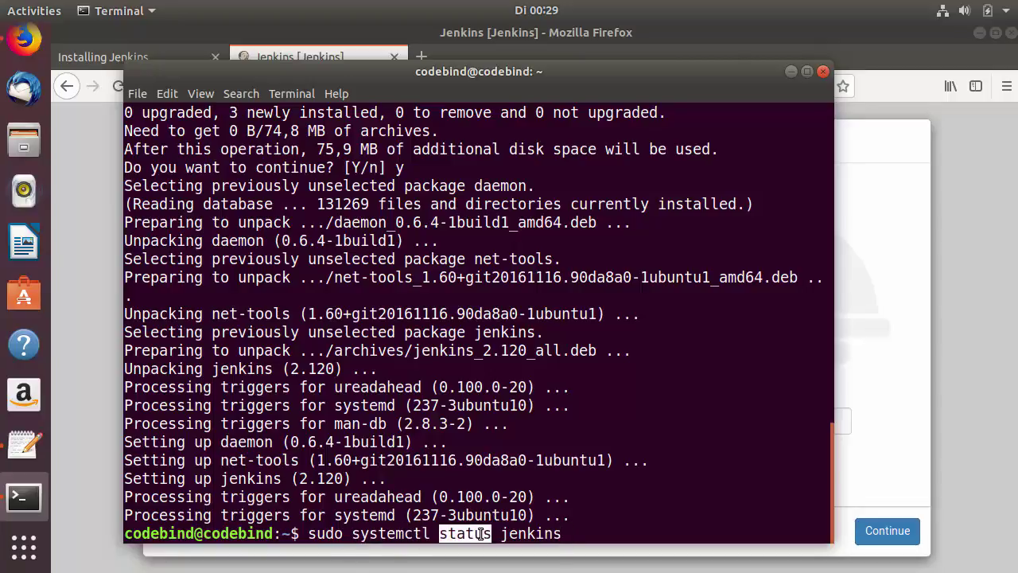
{"action": "left_click", "coordinate": [596, 507]}
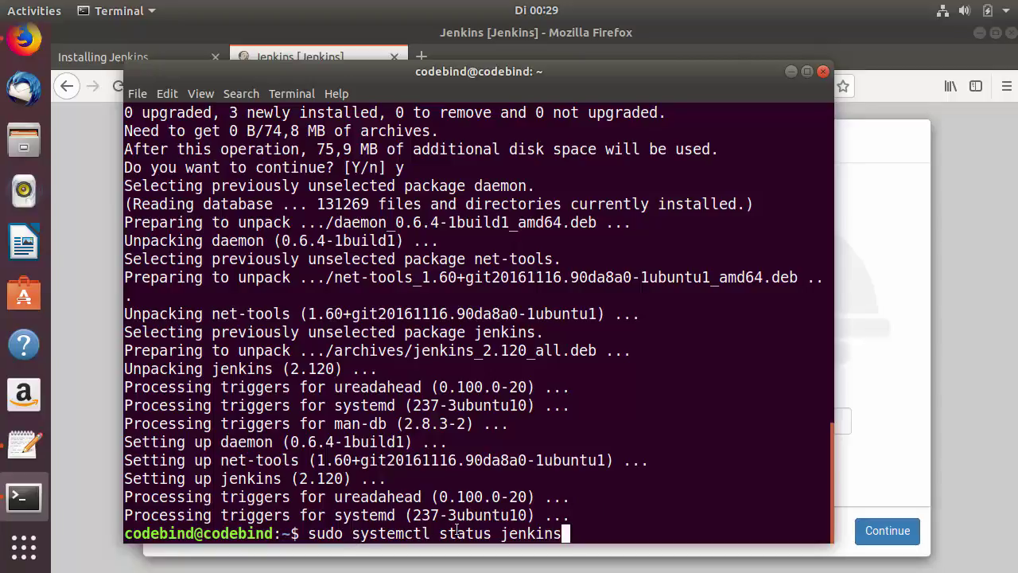
{"action": "key", "text": "Return"}
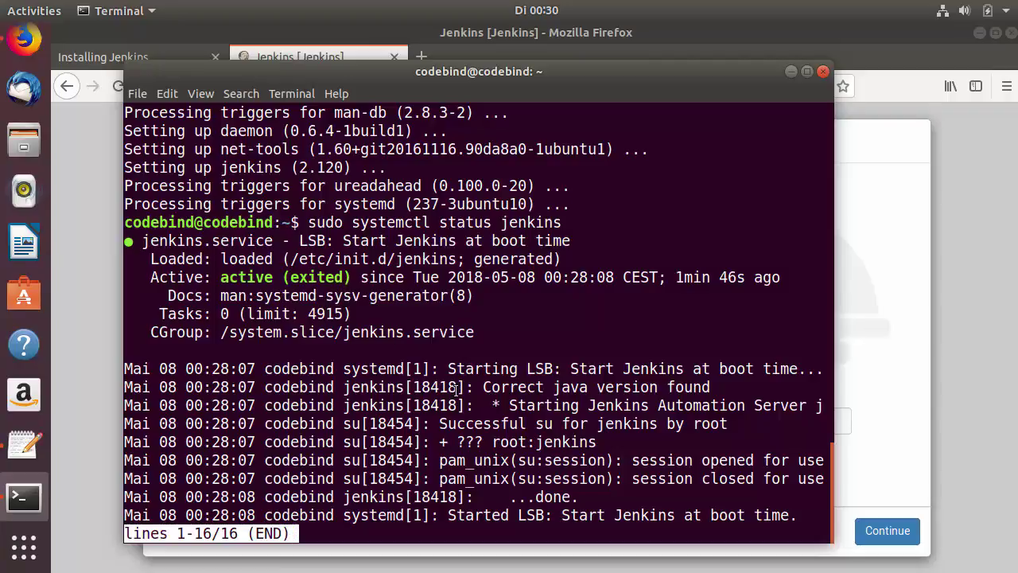
{"action": "key", "text": "ctrl+c"}
{"action": "key", "text": "Up"}
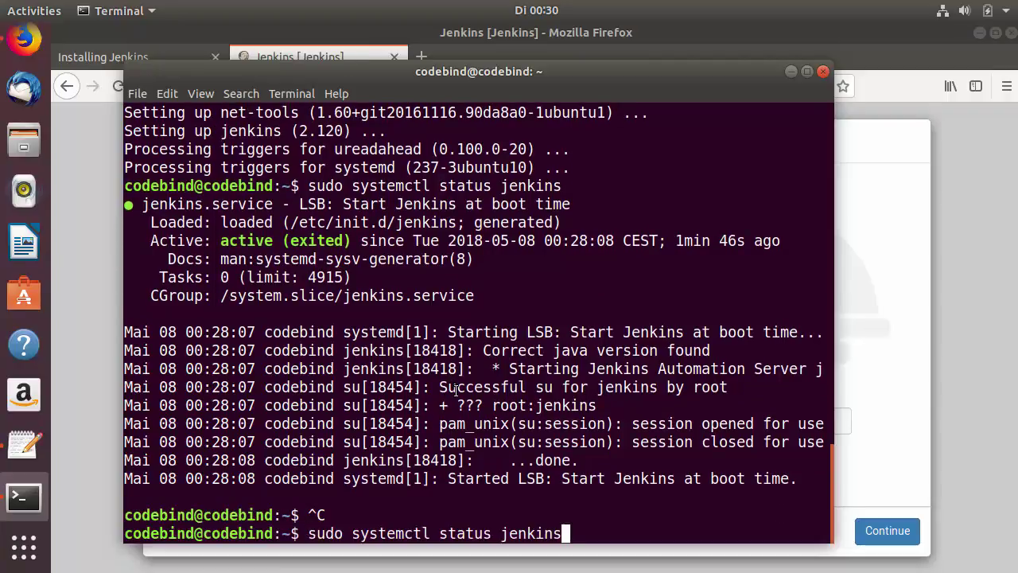
{"action": "key", "text": "Left"}
{"action": "key", "text": "Left"}
{"action": "key", "text": "Left"}
{"action": "key", "text": "Left"}
{"action": "key", "text": "Left"}
{"action": "key", "text": "Left"}
{"action": "key", "text": "Left"}
{"action": "key", "text": "Left"}
{"action": "key", "text": "BackSpace"}
{"action": "key", "text": "BackSpace"}
{"action": "key", "text": "BackSpace"}
{"action": "key", "text": "BackSpace"}
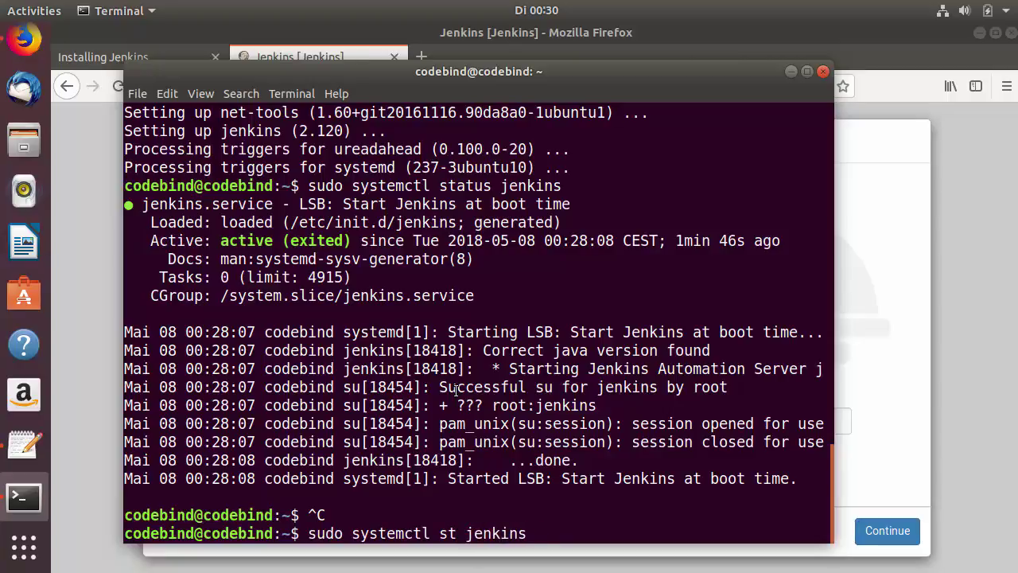
{"action": "type", "text": "art"}
{"action": "key", "text": "Left"}
{"action": "key", "text": "Left"}
{"action": "key", "text": "Left"}
{"action": "key", "text": "Left"}
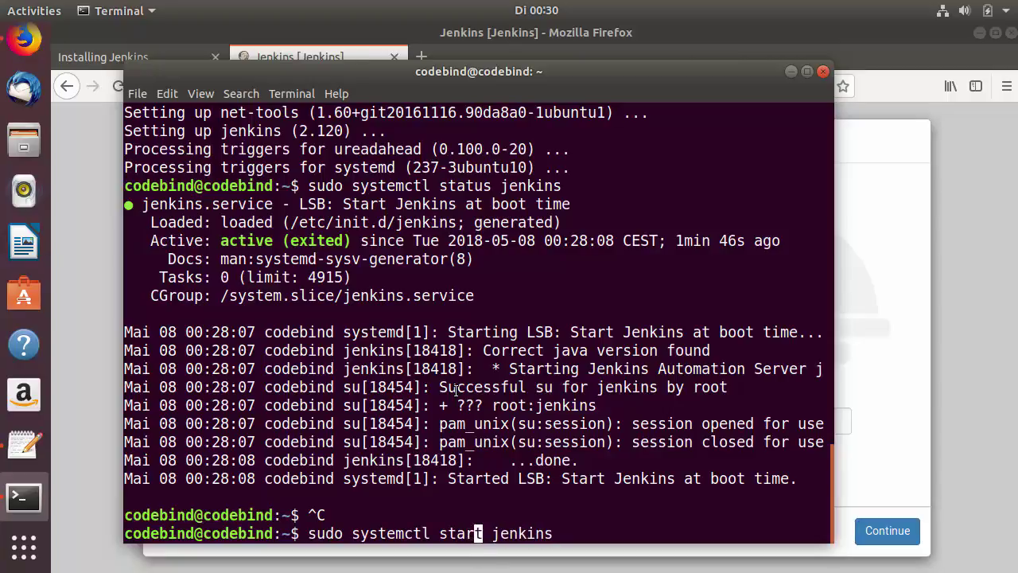
{"action": "key", "text": "Left"}
{"action": "key", "text": "Left"}
{"action": "key", "text": "Right"}
{"action": "type", "text": "re"}
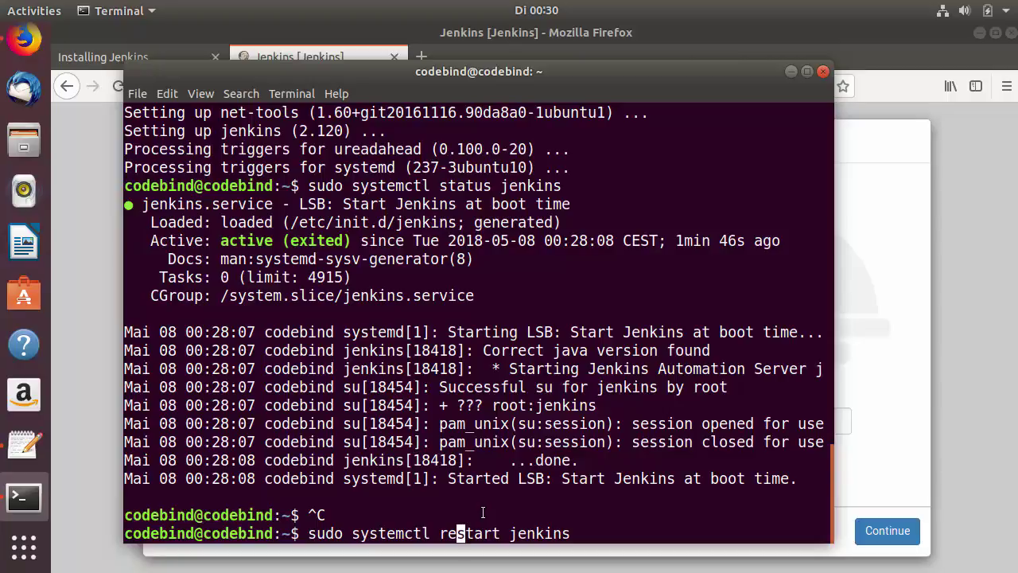
{"action": "key", "text": "Right"}
{"action": "key", "text": "Right"}
{"action": "key", "text": "Right"}
{"action": "key", "text": "Right"}
{"action": "key", "text": "Right"}
{"action": "key", "text": "BackSpace"}
{"action": "key", "text": "BackSpace"}
{"action": "key", "text": "BackSpace"}
{"action": "key", "text": "BackSpace"}
{"action": "key", "text": "BackSpace"}
{"action": "key", "text": "BackSpace"}
{"action": "key", "text": "BackSpace"}
{"action": "type", "text": "stop"}
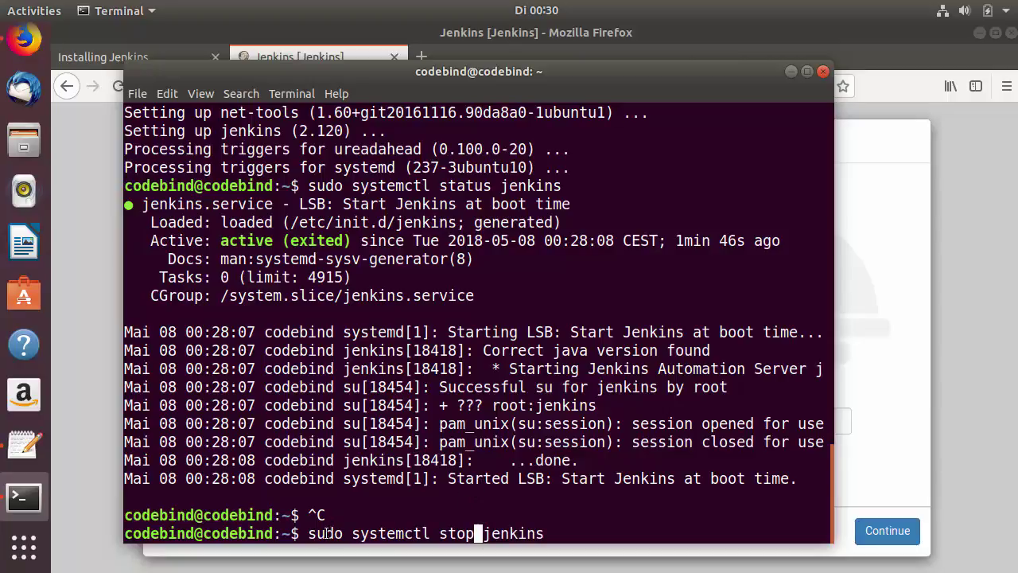
{"action": "left_click_drag", "start_coordinate": [311, 533], "coordinate": [127, 533]}
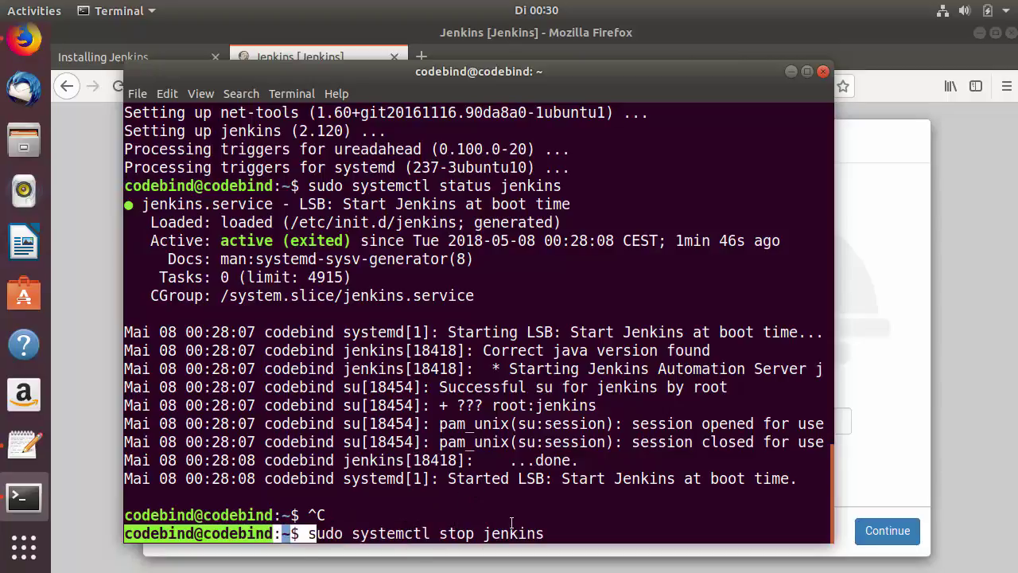
{"action": "left_click", "coordinate": [532, 519]}
{"action": "key", "text": "ctrl+c"}
{"action": "key", "text": "ctrl+c"}
{"action": "key", "text": "ctrl+c"}
{"action": "key", "text": "ctrl+c"}
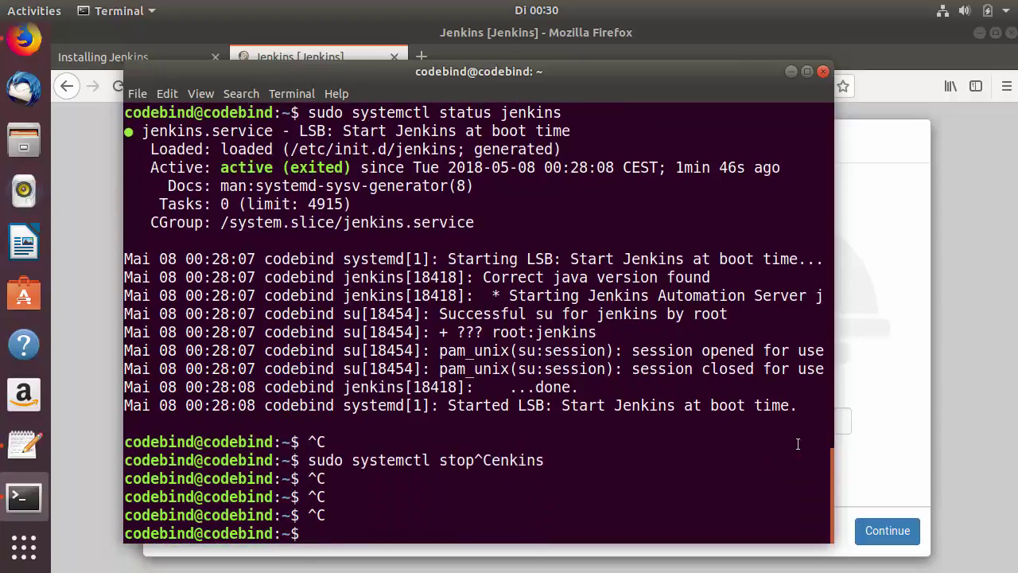
Step: Switch to Firefox and copy the path /var/lib/jenkins/secrets/initialAdminPassword from the Unlock Jenkins page
{"action": "left_click", "coordinate": [883, 288]}
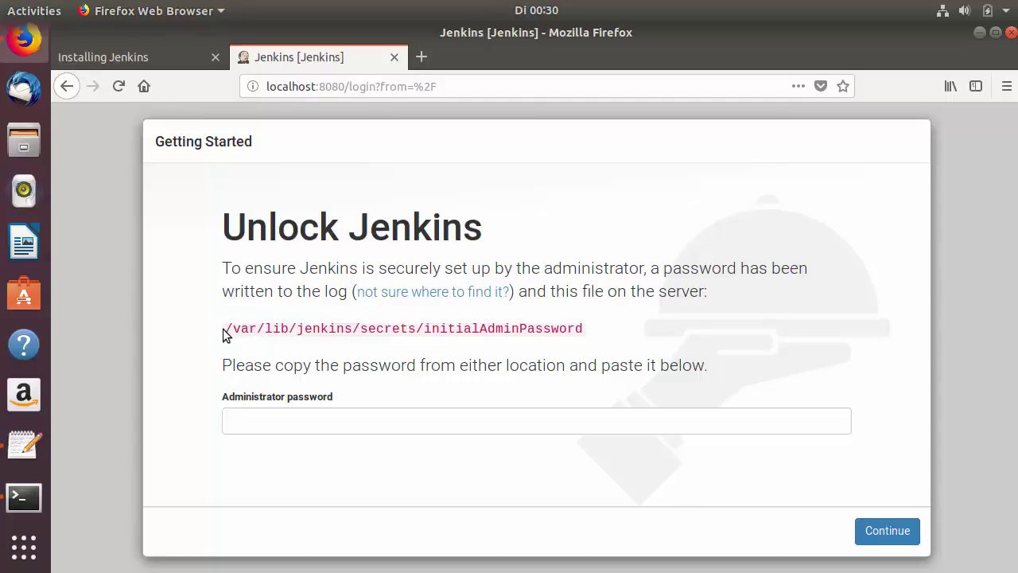
{"action": "left_click_drag", "start_coordinate": [225, 327], "coordinate": [327, 329]}
{"action": "left_click_drag", "start_coordinate": [444, 329], "coordinate": [582, 329]}
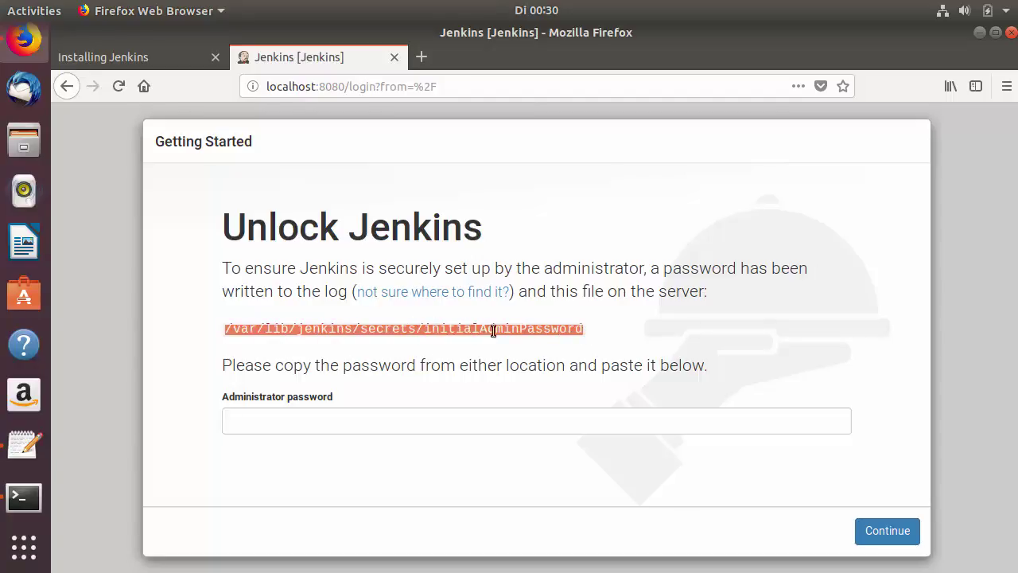
{"action": "double_click", "coordinate": [538, 329]}
{"action": "left_click", "coordinate": [583, 329]}
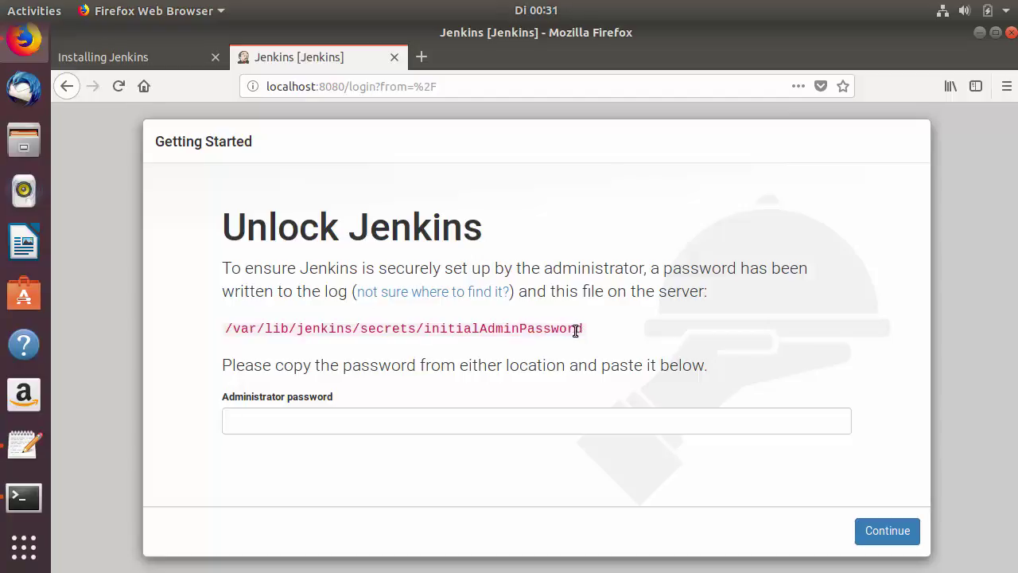
{"action": "left_click_drag", "start_coordinate": [583, 329], "coordinate": [231, 330]}
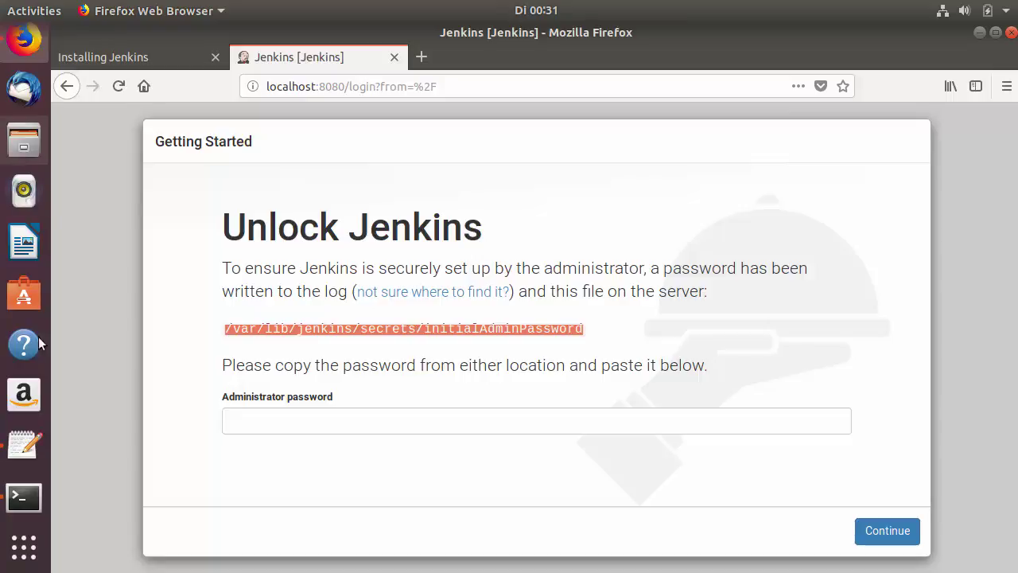
Step: Switch back to Terminal and clear its screen
{"action": "left_click", "coordinate": [30, 497]}
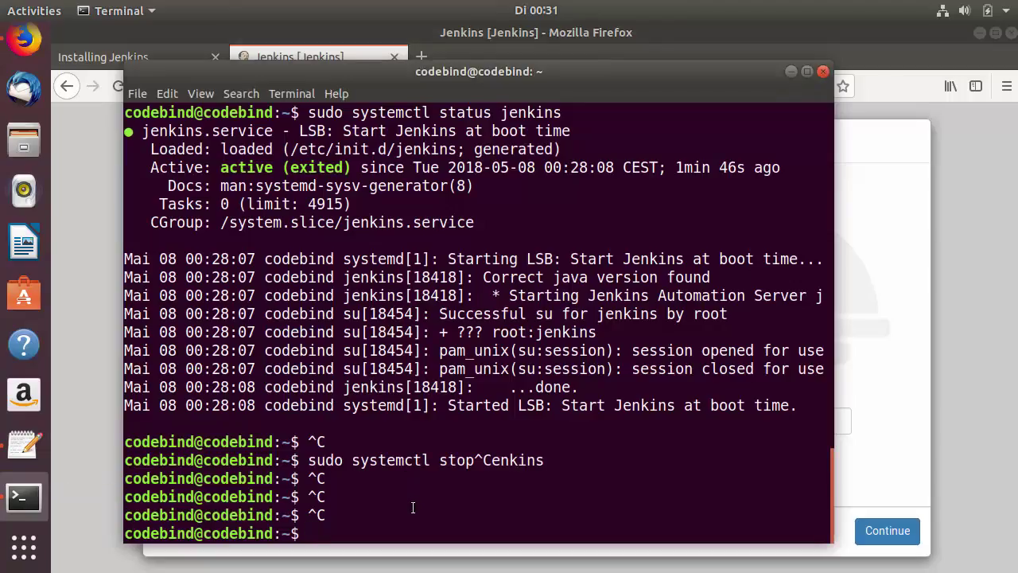
{"action": "type", "text": "cl"}
{"action": "key", "text": "BackSpace"}
{"action": "type", "text": "lear+"}
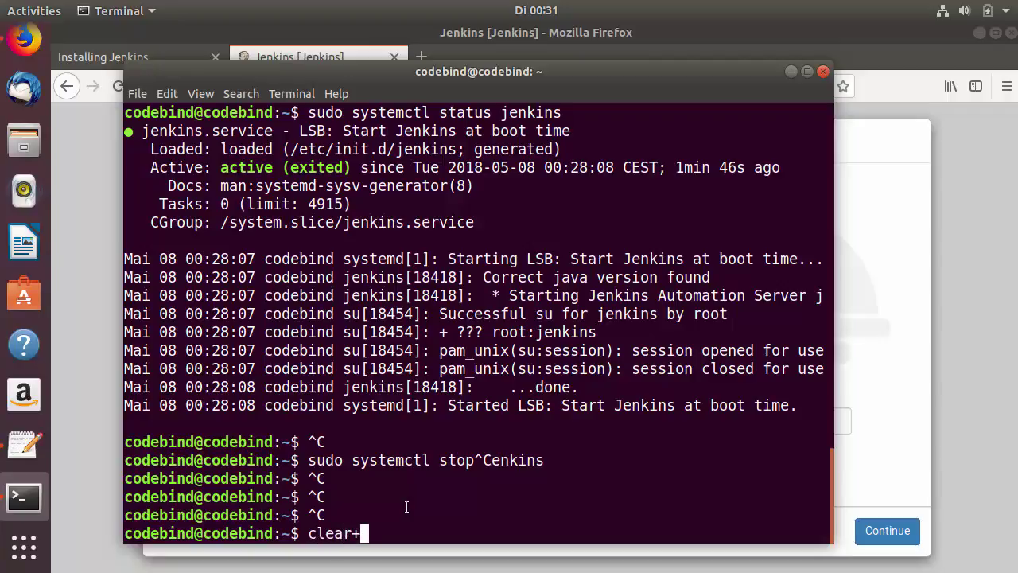
{"action": "key", "text": "Return"}
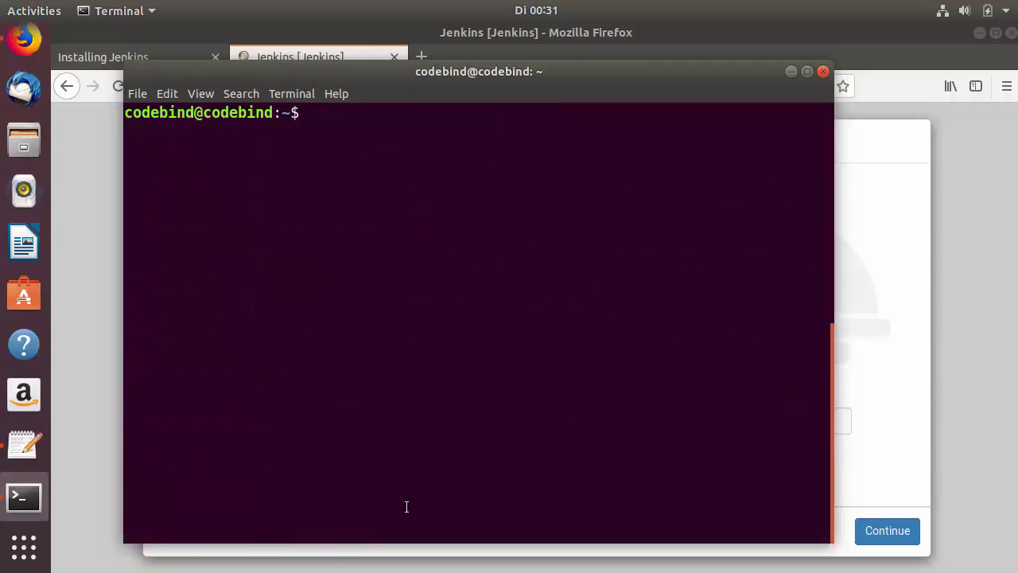
Step: Try to display the initial admin password by running cat /var/lib/jenkins/secrets/initialAdminPassword with the copied path in Terminal
{"action": "type", "text": "cat"}
{"action": "key", "text": "ctrl+shift+v"}
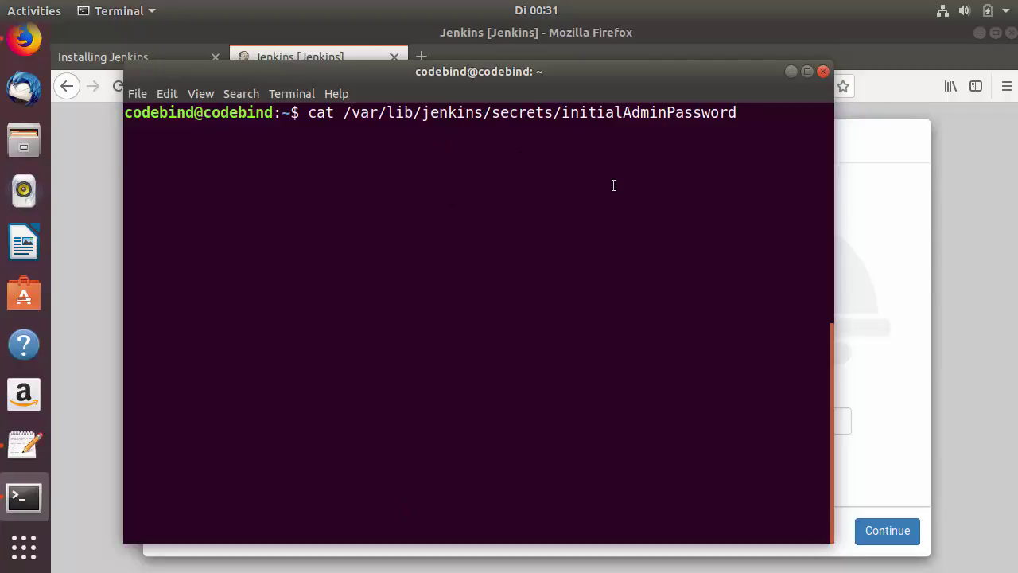
{"action": "left_click", "coordinate": [862, 274]}
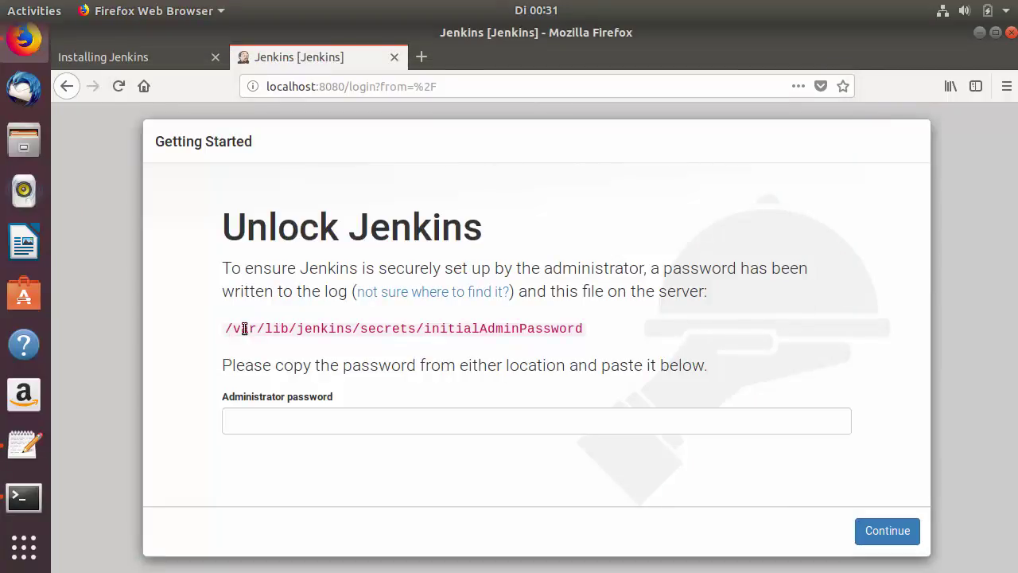
{"action": "double_click", "coordinate": [472, 328]}
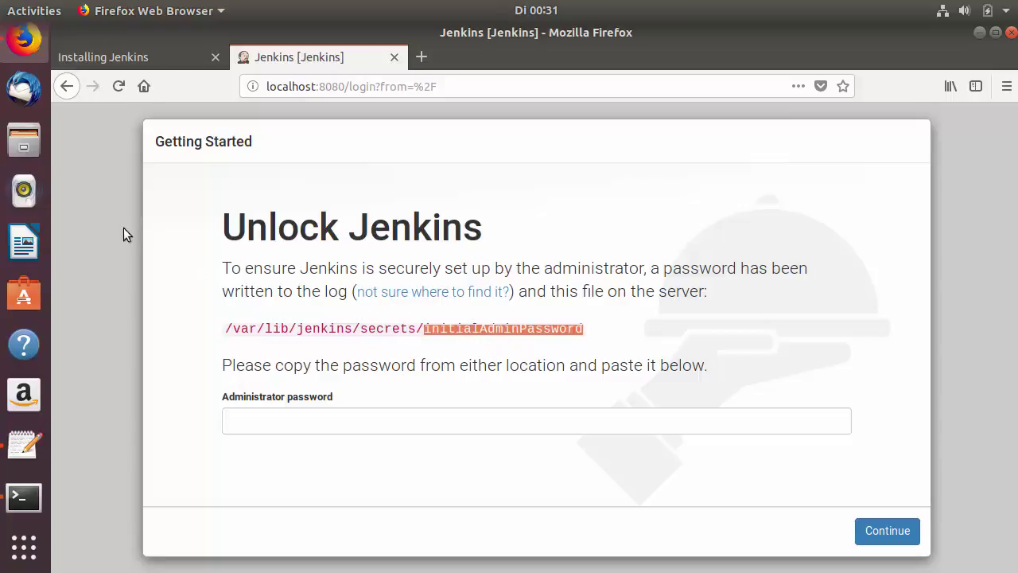
{"action": "left_click", "coordinate": [24, 497]}
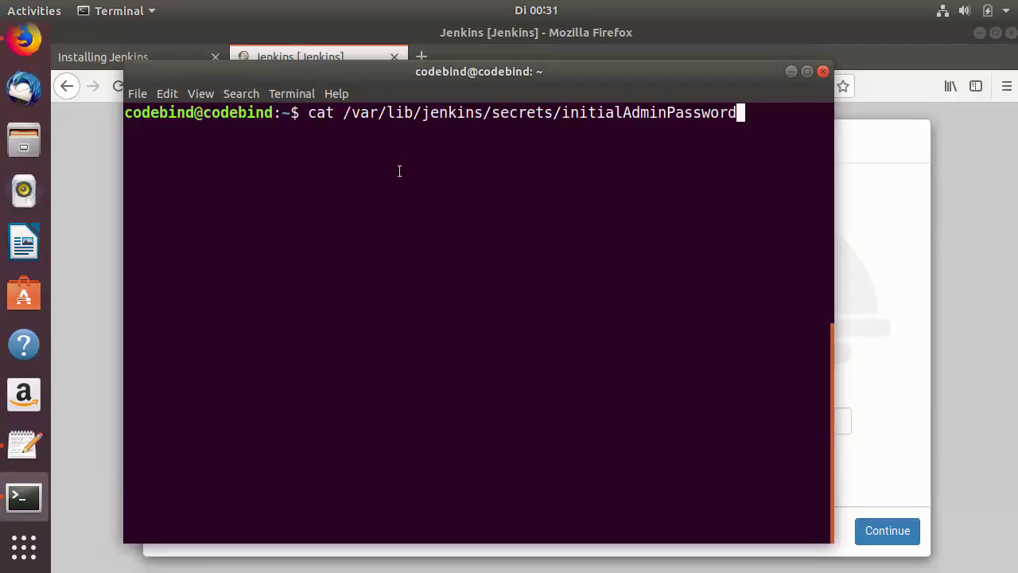
{"action": "key", "text": "Return"}
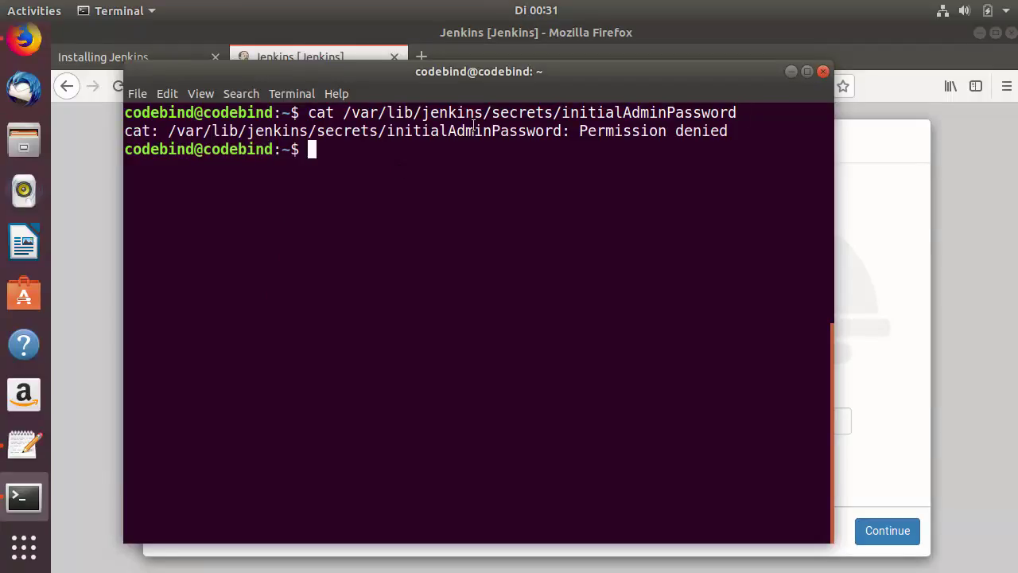
Step: Display the initial admin password with root rights by running sudo cat /var/lib/jenkins/secrets/initialAdminPassword
{"action": "key", "text": "Up"}
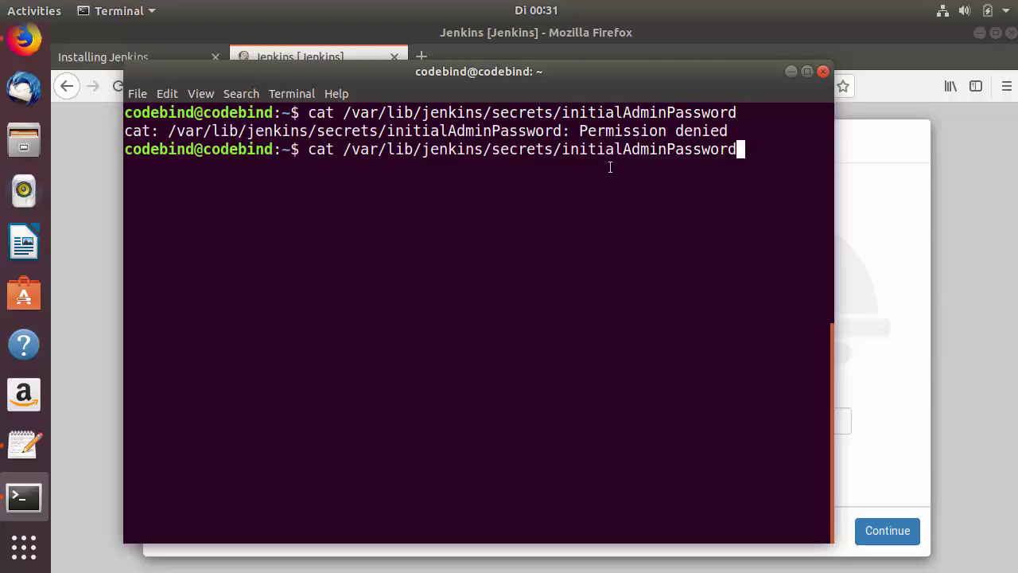
{"action": "key", "text": "Left"}
{"action": "key", "text": "Left"}
{"action": "key", "text": "Left"}
{"action": "key", "text": "Left"}
{"action": "key", "text": "Left"}
{"action": "key", "text": "Left"}
{"action": "key", "text": "Left"}
{"action": "key", "text": "Left"}
{"action": "key", "text": "Left"}
{"action": "key", "text": "Left"}
{"action": "key", "text": "Left"}
{"action": "key", "text": "Left"}
{"action": "key", "text": "Left"}
{"action": "key", "text": "Left"}
{"action": "key", "text": "Left"}
{"action": "key", "text": "Left"}
{"action": "key", "text": "Left"}
{"action": "key", "text": "Left"}
{"action": "key", "text": "Left"}
{"action": "key", "text": "Left"}
{"action": "key", "text": "Left"}
{"action": "key", "text": "Left"}
{"action": "key", "text": "Left"}
{"action": "type", "text": "sudo"}
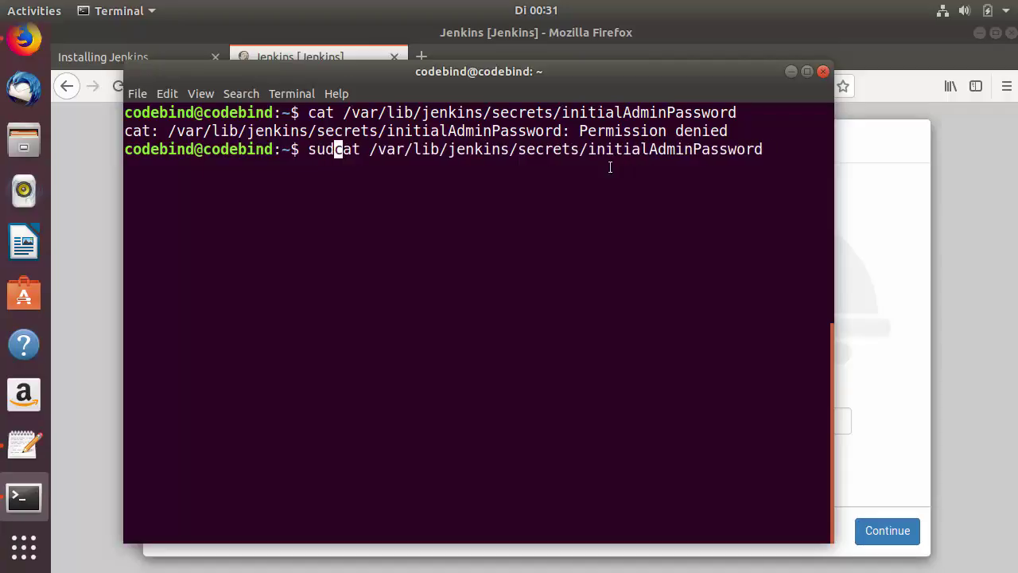
{"action": "key", "text": "Return"}
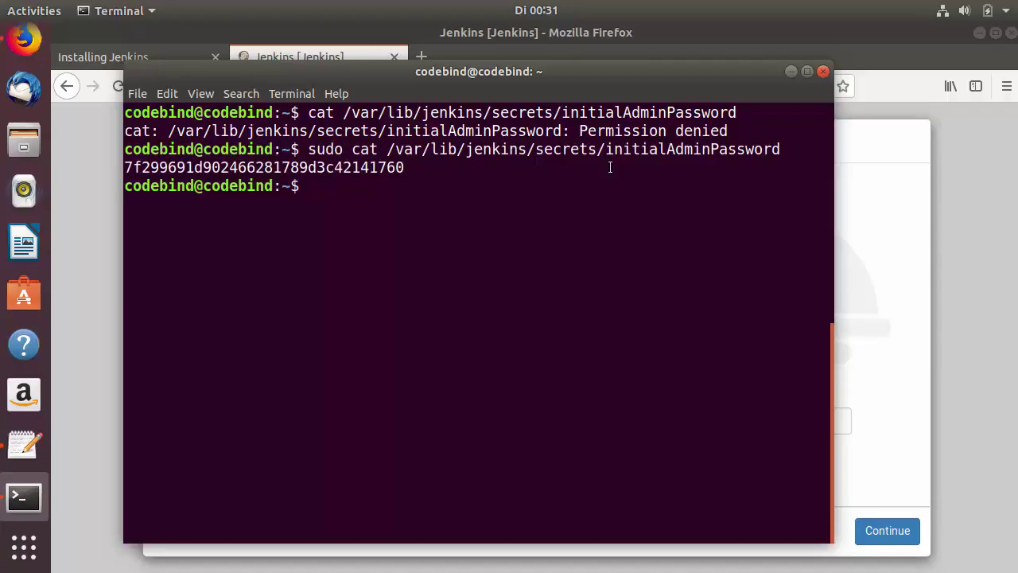
Step: Copy the initial admin password from the Terminal output of the sudo cat command
{"action": "double_click", "coordinate": [365, 169]}
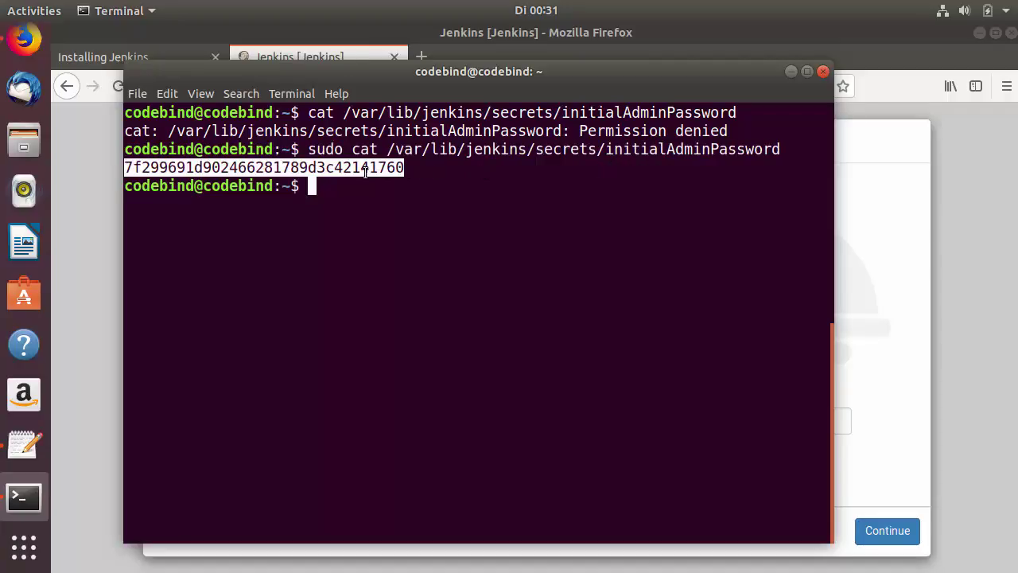
{"action": "key", "text": "ctrl+c"}
{"action": "key", "text": "ctrl+c"}
{"action": "right_click", "coordinate": [366, 171]}
{"action": "key", "text": "Escape"}
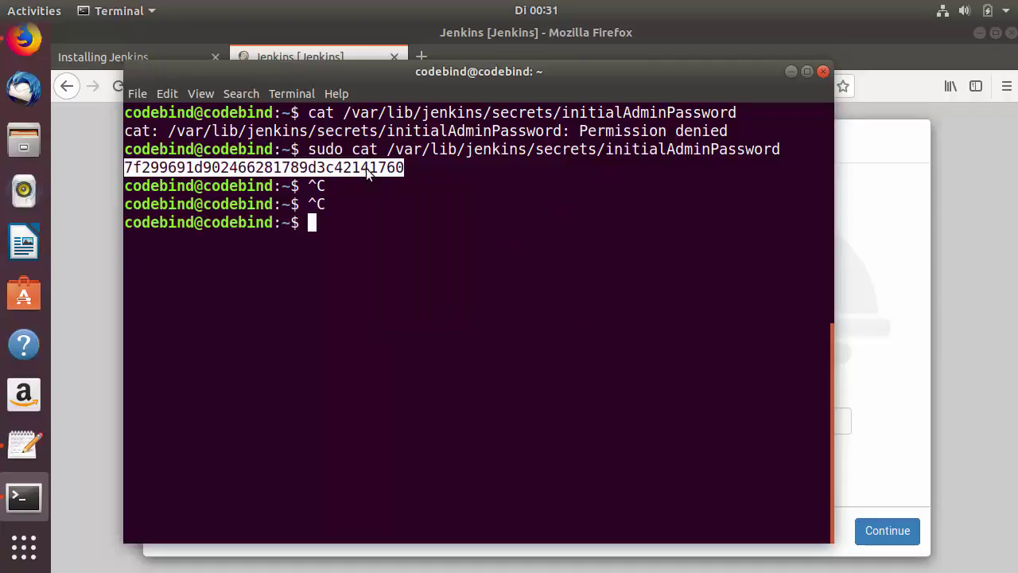
{"action": "right_click", "coordinate": [368, 171]}
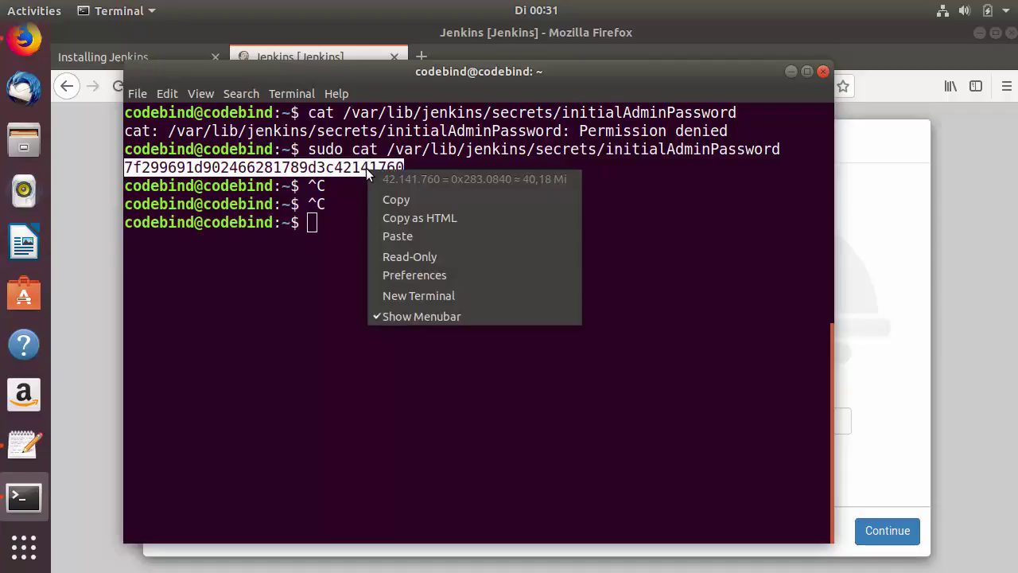
{"action": "left_click", "coordinate": [404, 202]}
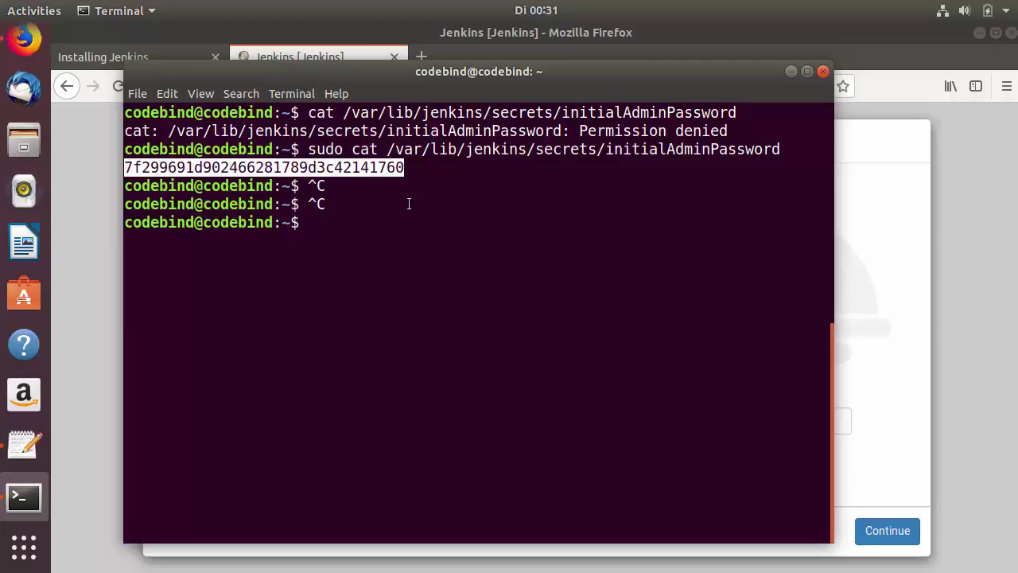
Step: Open the password file by running sudo gedit /var/lib/jenkins/secrets/initialAdminPassword, select the password in it and close the editor
{"action": "key", "text": "Up"}
{"action": "key", "text": "Left"}
{"action": "key", "text": "Left"}
{"action": "key", "text": "Left"}
{"action": "key", "text": "Left"}
{"action": "key", "text": "Left"}
{"action": "key", "text": "Left"}
{"action": "key", "text": "Left"}
{"action": "key", "text": "Left"}
{"action": "key", "text": "Left"}
{"action": "key", "text": "Left"}
{"action": "key", "text": "Left"}
{"action": "key", "text": "Left"}
{"action": "key", "text": "Left"}
{"action": "key", "text": "Left"}
{"action": "key", "text": "Left"}
{"action": "key", "text": "Left"}
{"action": "key", "text": "Left"}
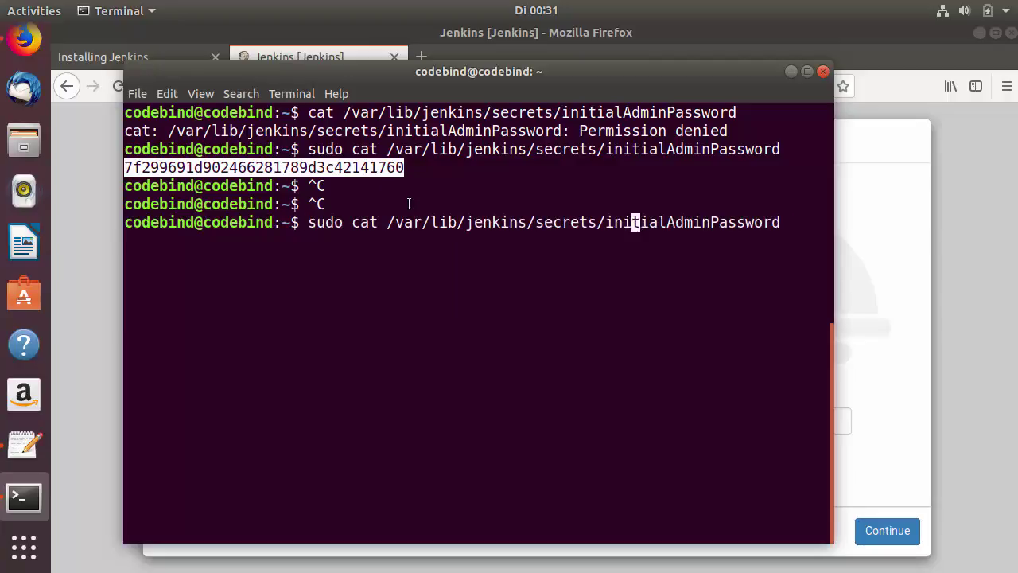
{"action": "key", "text": "Left"}
{"action": "key", "text": "Left"}
{"action": "key", "text": "Left"}
{"action": "key", "text": "Left"}
{"action": "key", "text": "Left"}
{"action": "key", "text": "Left"}
{"action": "key", "text": "Left"}
{"action": "key", "text": "Left"}
{"action": "key", "text": "Left"}
{"action": "key", "text": "Left"}
{"action": "key", "text": "Left"}
{"action": "key", "text": "Left"}
{"action": "key", "text": "Left"}
{"action": "key", "text": "Left"}
{"action": "key", "text": "Left"}
{"action": "key", "text": "Left"}
{"action": "key", "text": "Left"}
{"action": "key", "text": "Left"}
{"action": "key", "text": "Left"}
{"action": "key", "text": "Left"}
{"action": "key", "text": "BackSpace"}
{"action": "key", "text": "BackSpace"}
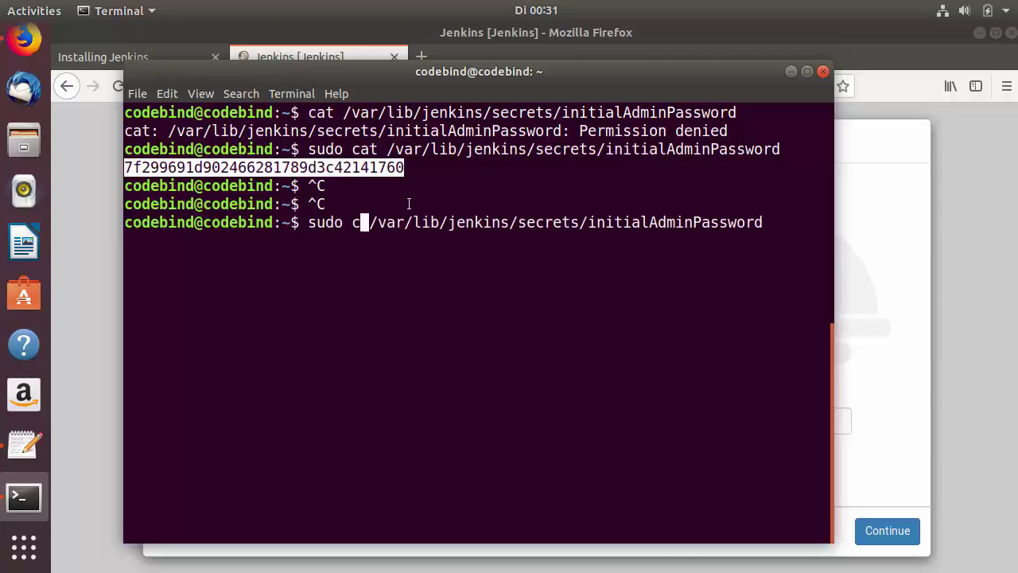
{"action": "key", "text": "BackSpace"}
{"action": "type", "text": "gedi"}
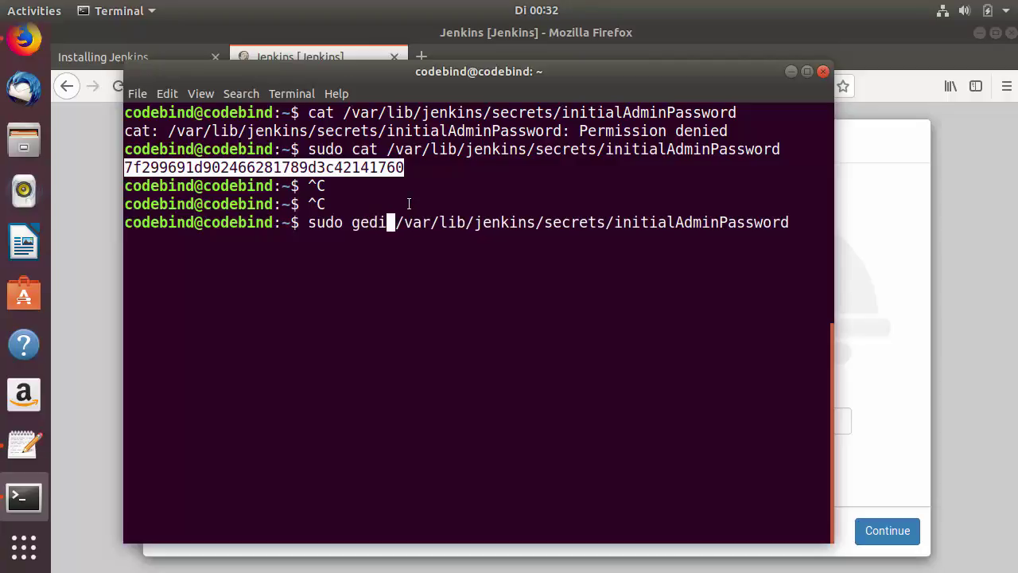
{"action": "type", "text": "t"}
{"action": "key", "text": "Return"}
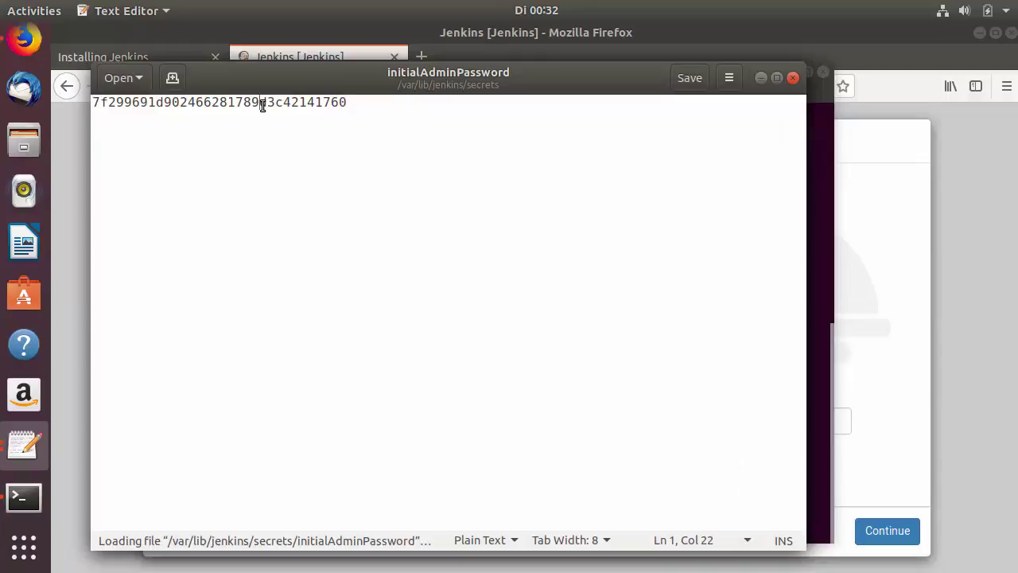
{"action": "double_click", "coordinate": [263, 104]}
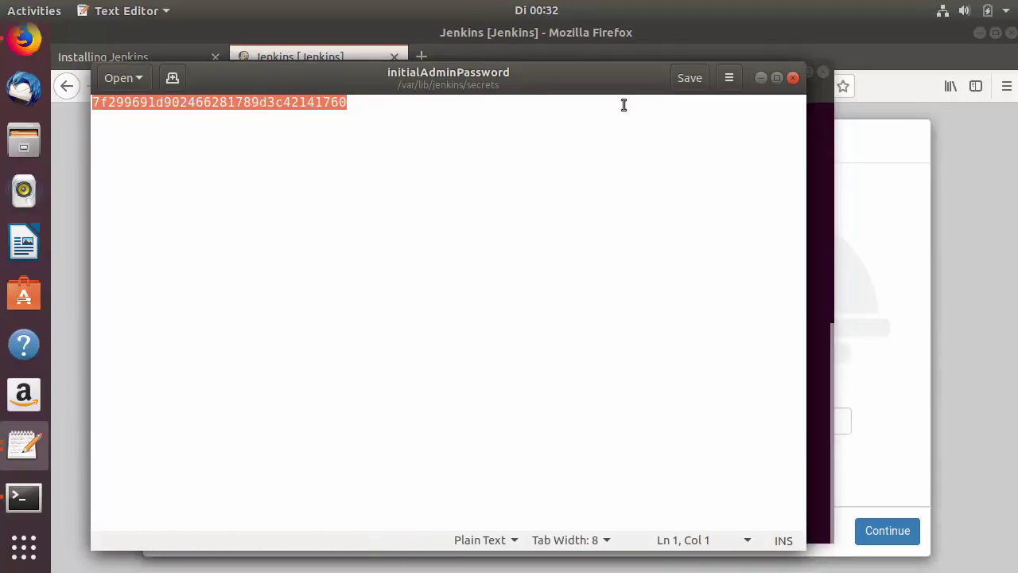
{"action": "left_click", "coordinate": [790, 80]}
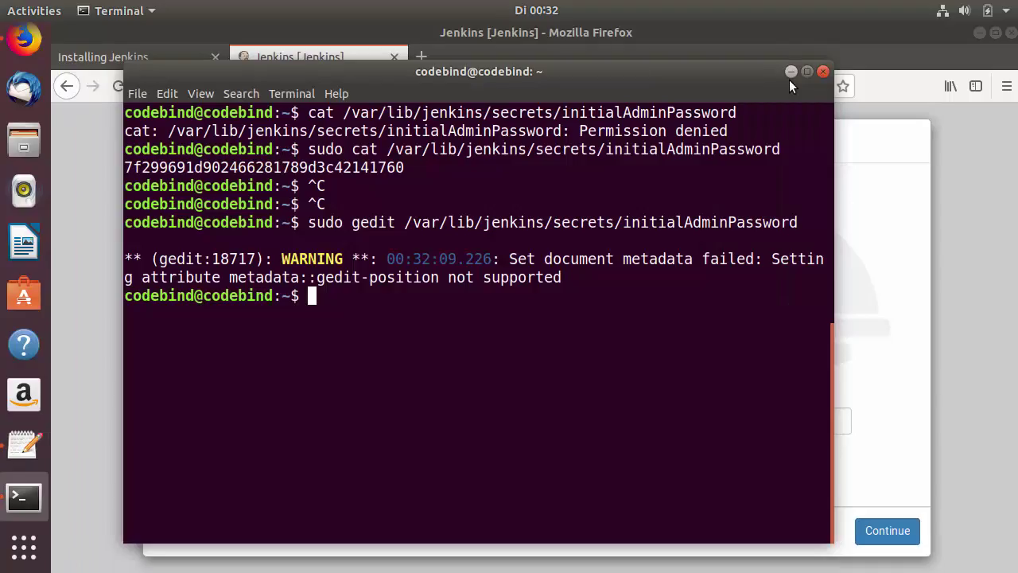
Step: Switch to Firefox and submit the copied initial admin password in the Administrator password field of the Unlock Jenkins page
{"action": "left_click", "coordinate": [868, 213]}
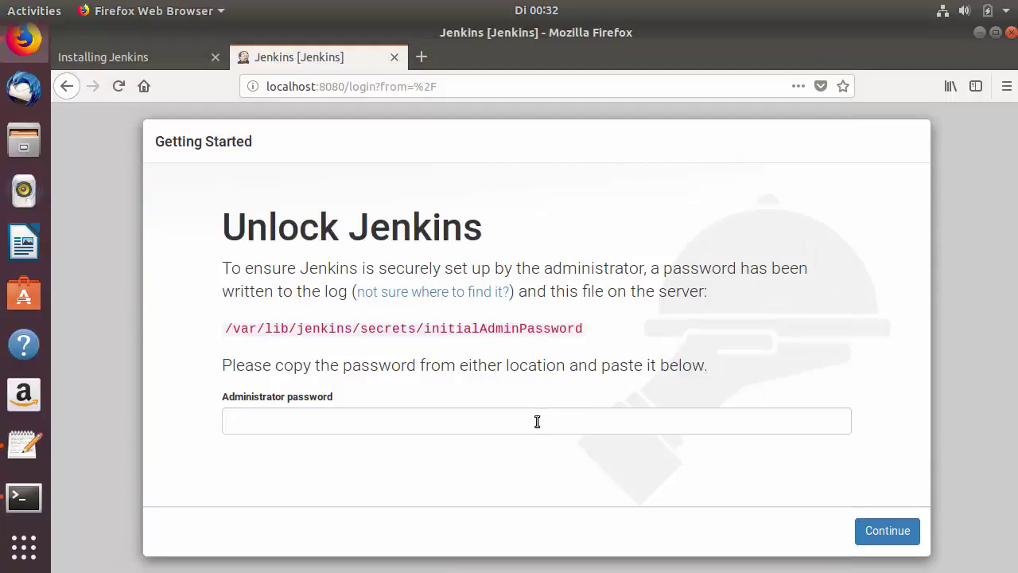
{"action": "key", "text": "ctrl+v"}
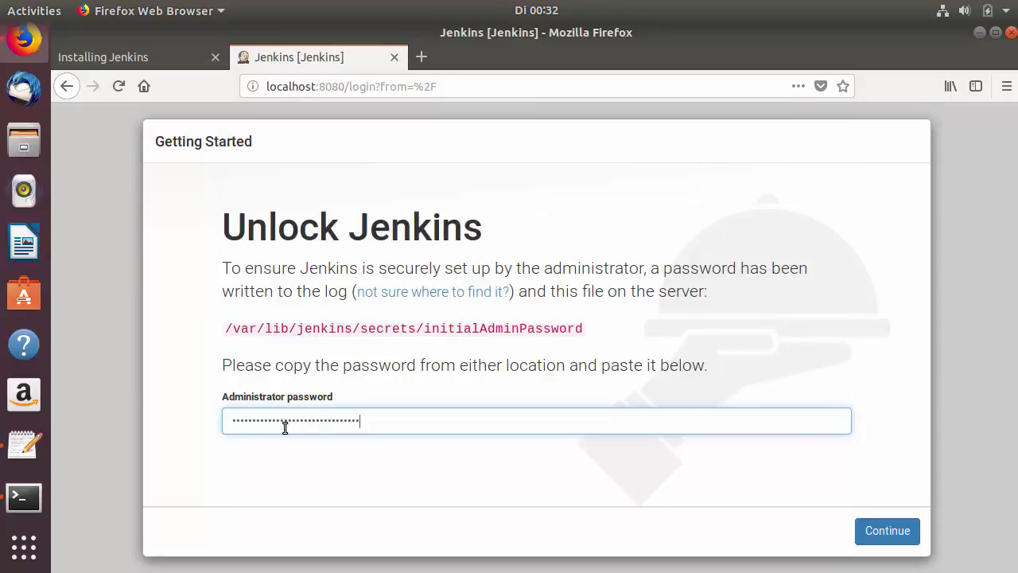
{"action": "left_click", "coordinate": [873, 540]}
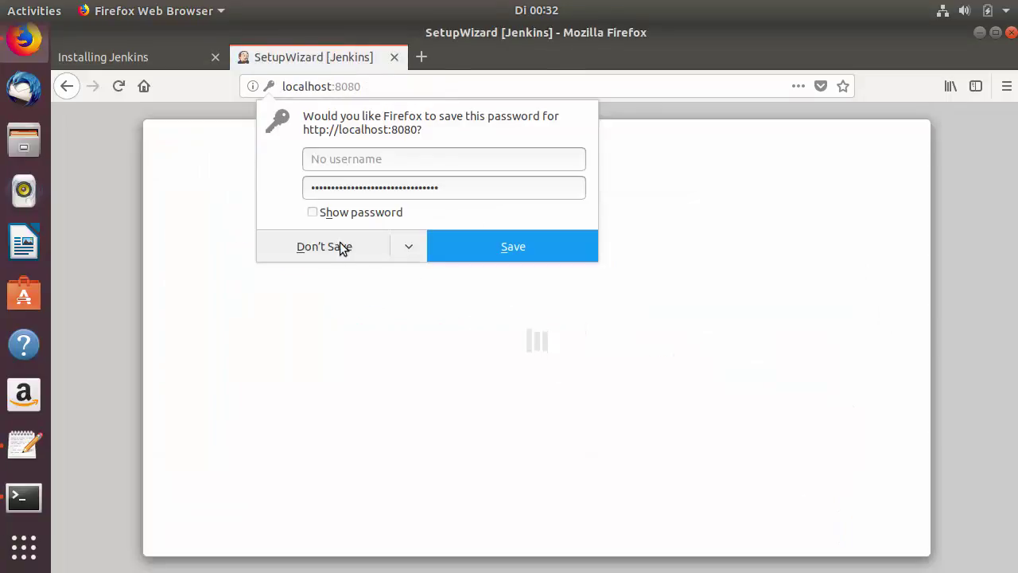
Step: Decline saving the password in Firefox and have the Jenkins setup wizard install the suggested plugins
{"action": "left_click", "coordinate": [325, 245]}
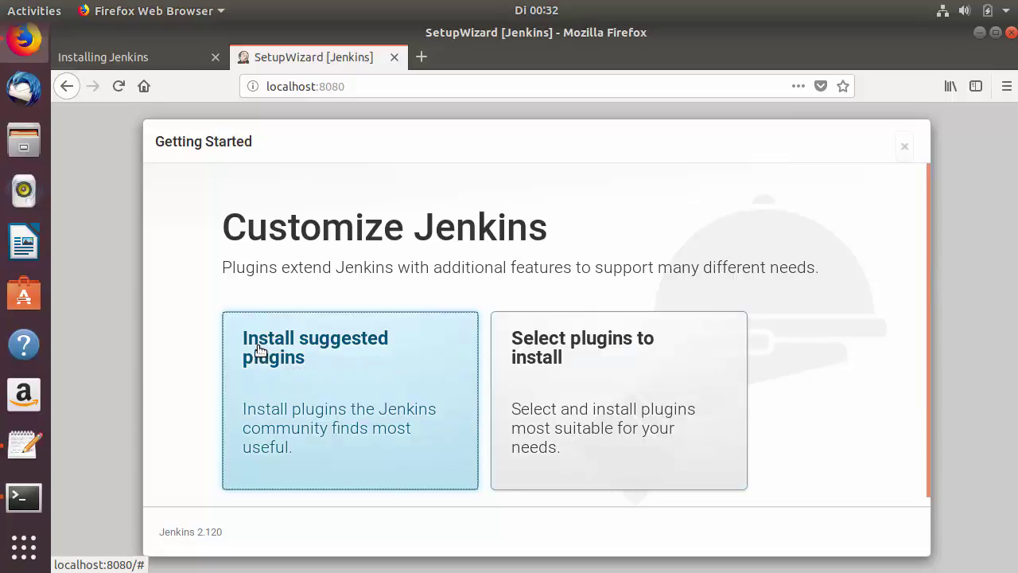
{"action": "left_click", "coordinate": [301, 366]}
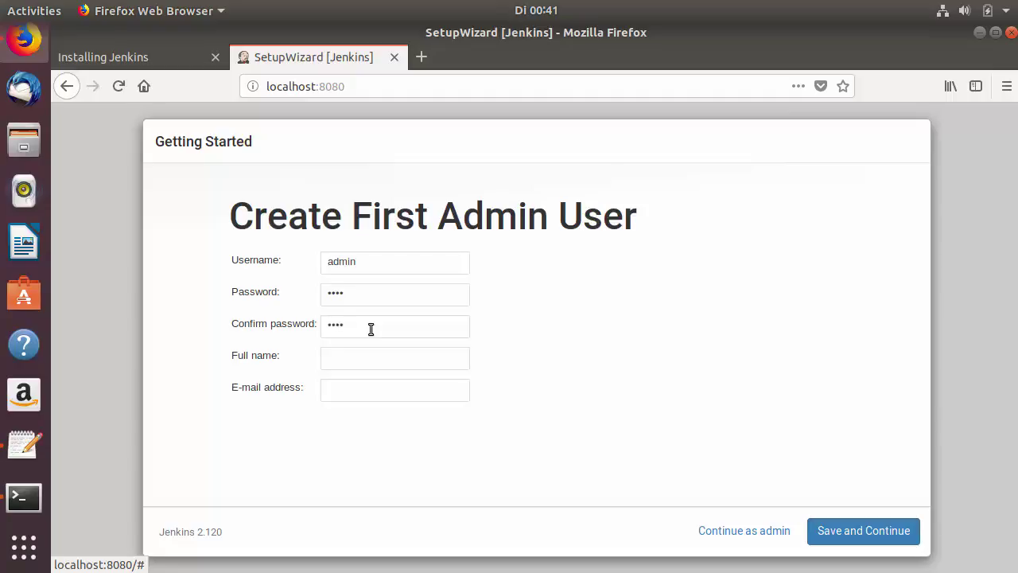
Step: Fill in the first admin user's full name and e-mail address, and save the account to continue the setup
{"action": "left_click", "coordinate": [369, 359]}
{"action": "left_click", "coordinate": [361, 393]}
{"action": "key", "text": "ctrl+v"}
{"action": "left_click", "coordinate": [849, 537]}
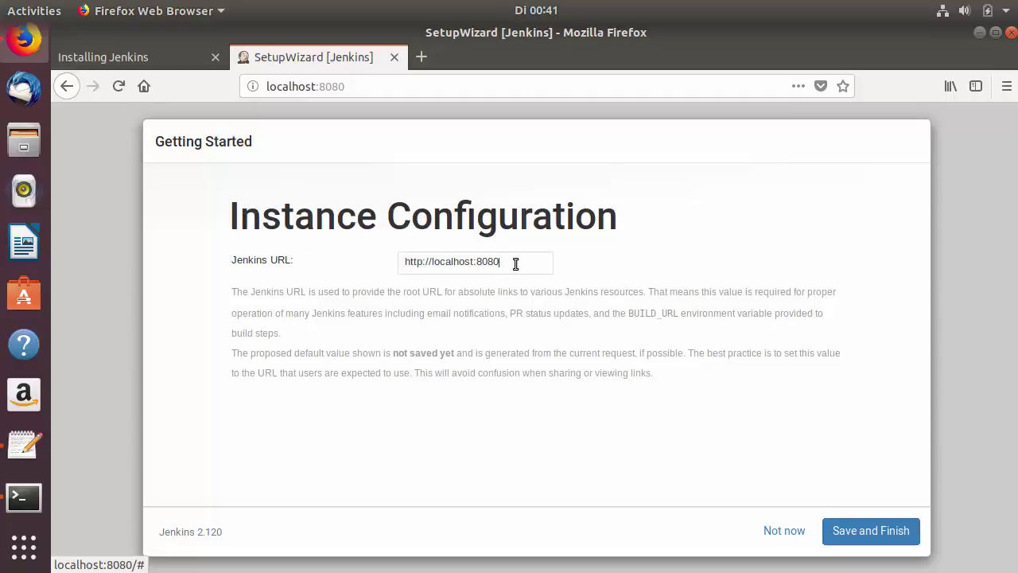
{"action": "left_click_drag", "start_coordinate": [515, 264], "coordinate": [404, 263]}
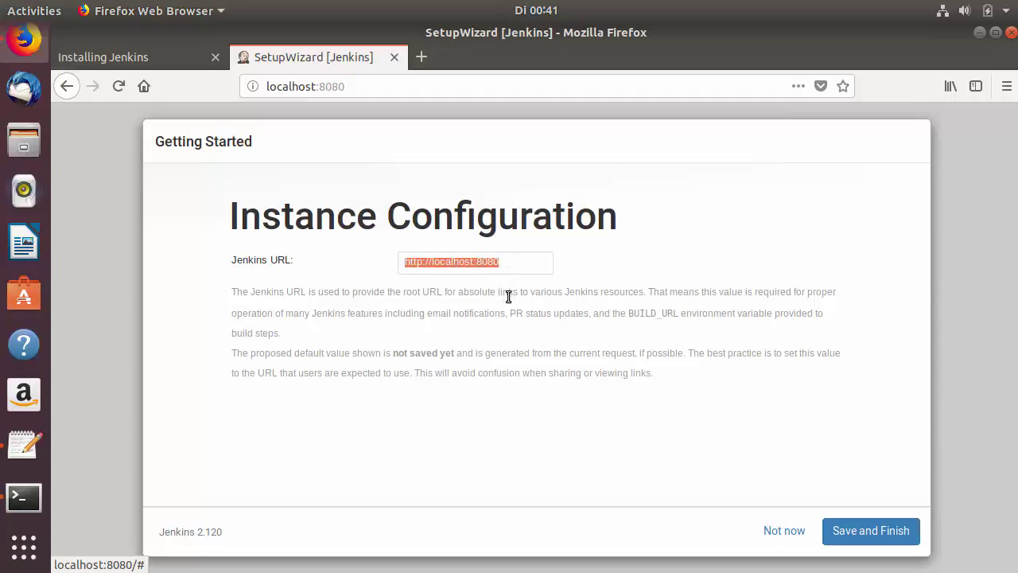
{"action": "left_click", "coordinate": [532, 333]}
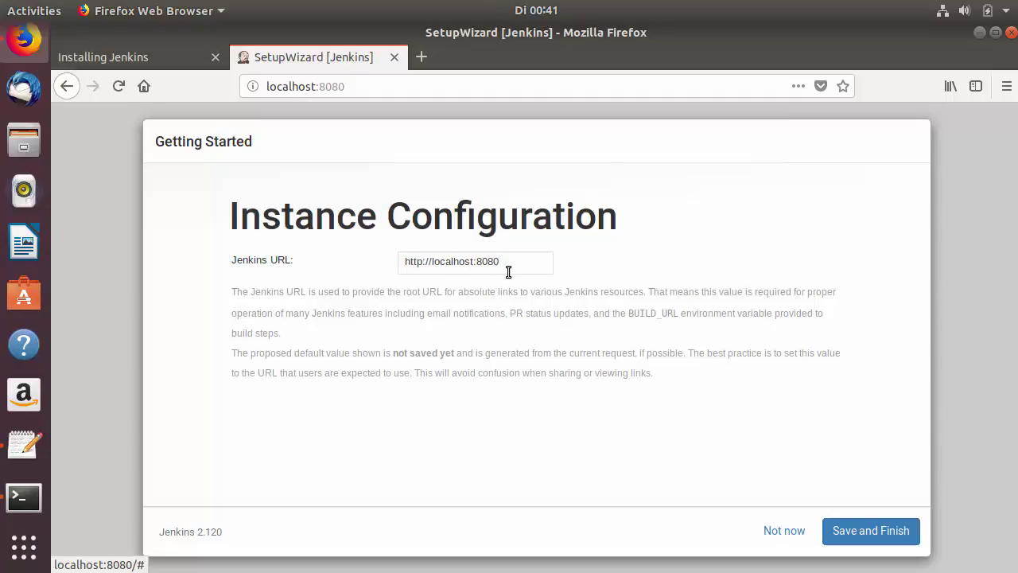
{"action": "left_click", "coordinate": [852, 532]}
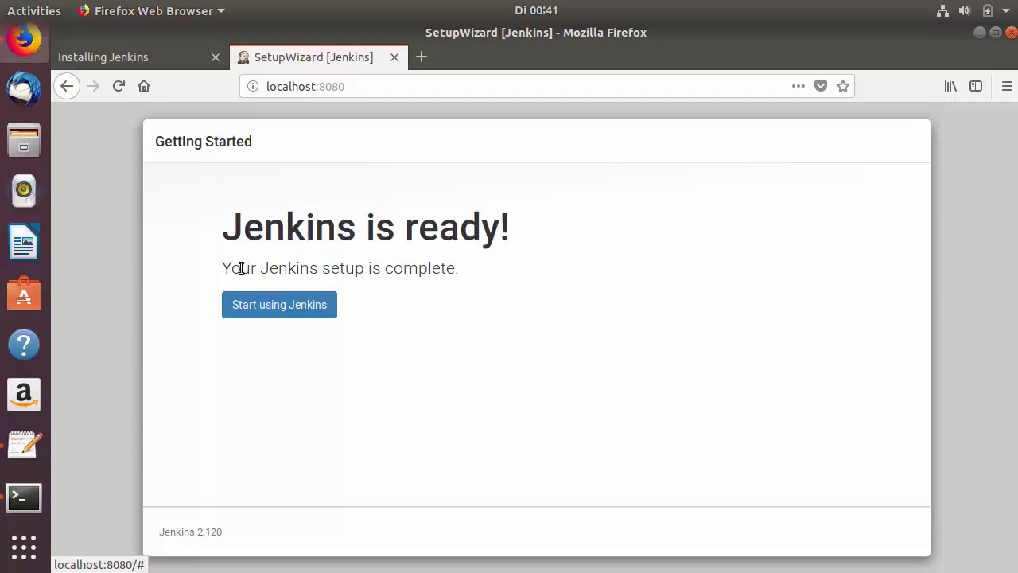
{"action": "left_click", "coordinate": [269, 311]}
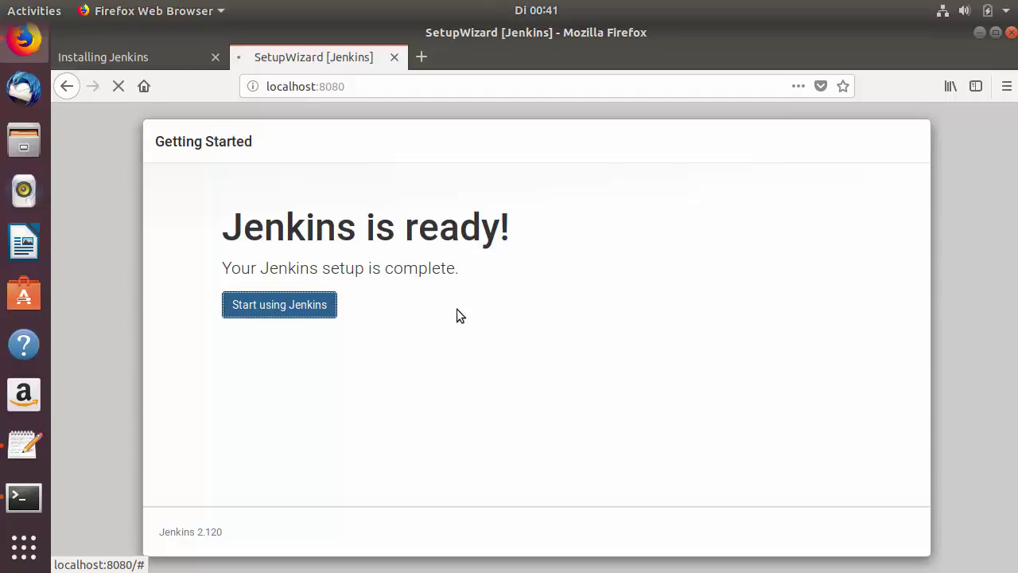